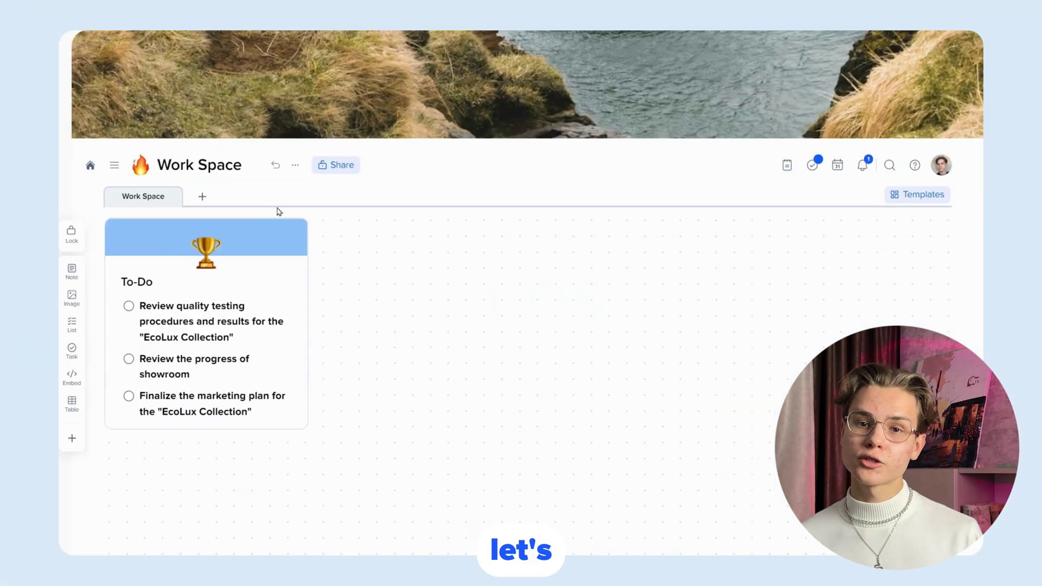
# - Move the To-Do tile to the board centre and add empty tiles right, below and left of it
pyautogui.moveTo(233, 226); pyautogui.dragTo(535, 226)
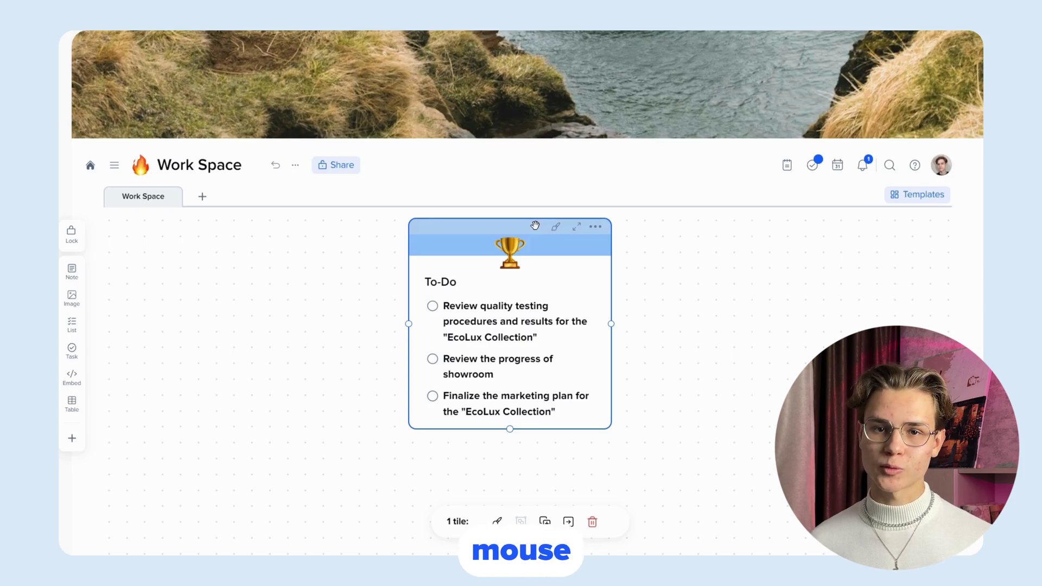
pyautogui.click(611, 324)
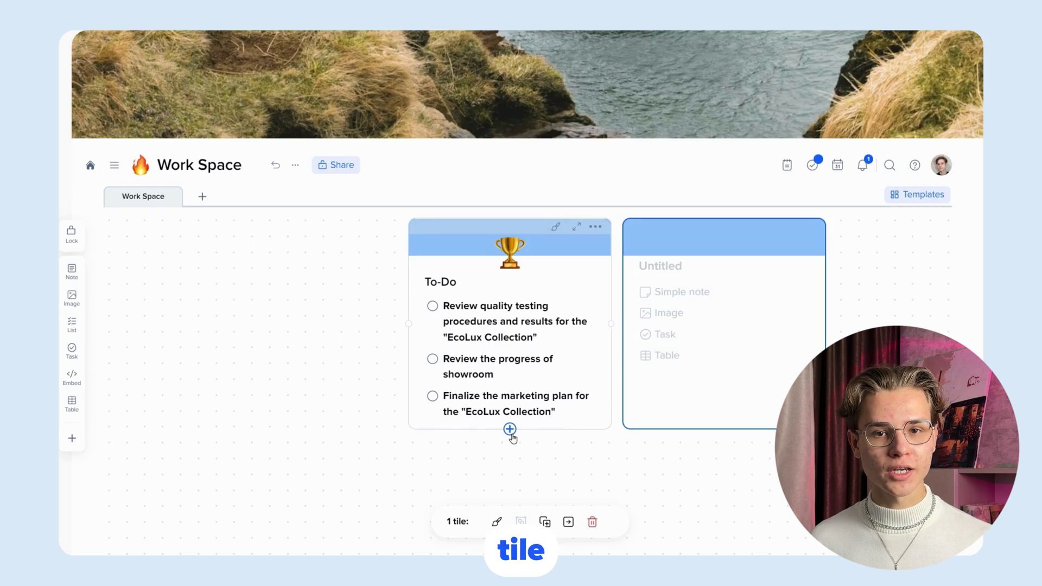
pyautogui.click(510, 431)
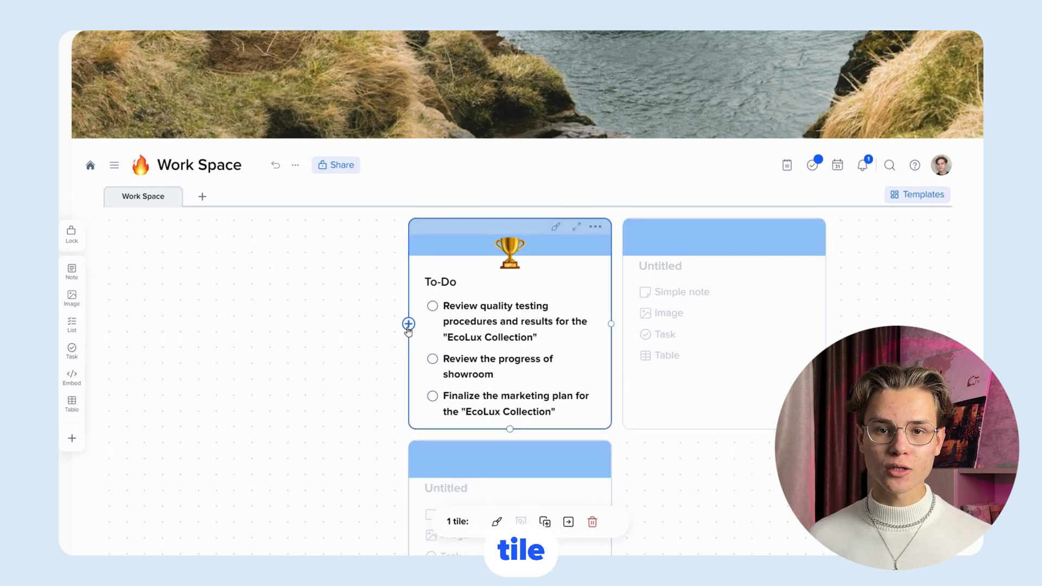
pyautogui.click(408, 324)
# - Select the To-Do tile together with the right Untitled tile
pyautogui.click(430, 202)
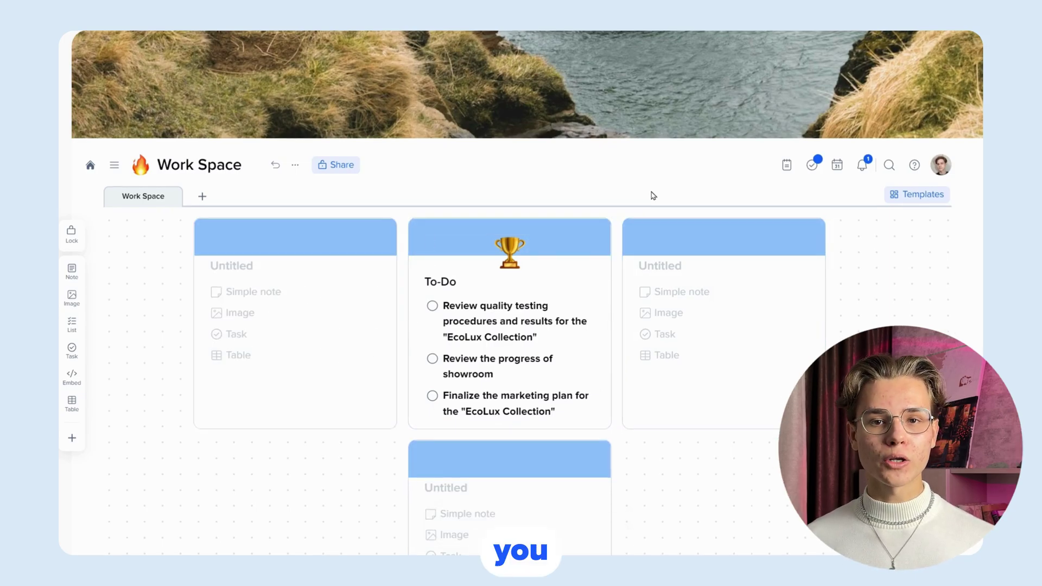
pyautogui.keyDown('shift'); pyautogui.click(458, 228); pyautogui.keyUp('shift')
pyautogui.keyDown('ctrl'); pyautogui.click(665, 232); pyautogui.keyUp('ctrl')
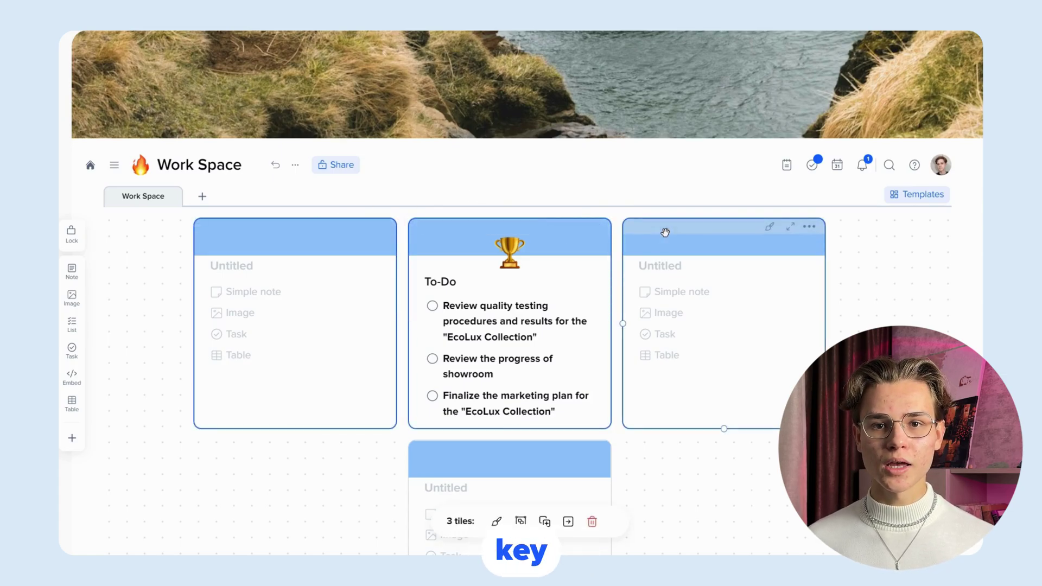
# - Select the left Untitled and To-Do tiles and swap them so To-Do sits far left
pyautogui.click(524, 233)
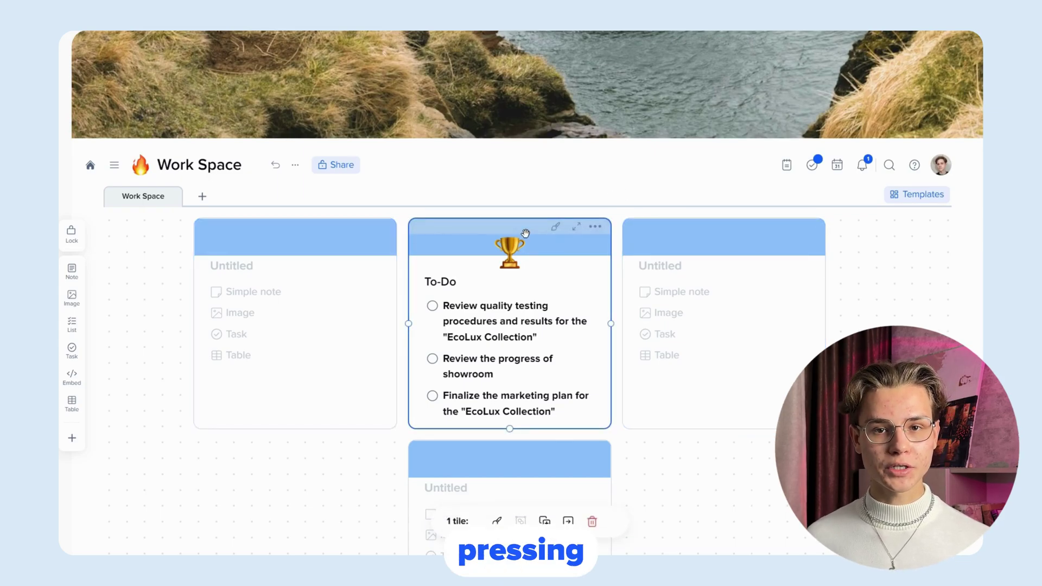
pyautogui.hotkey('ctrl', 'a')
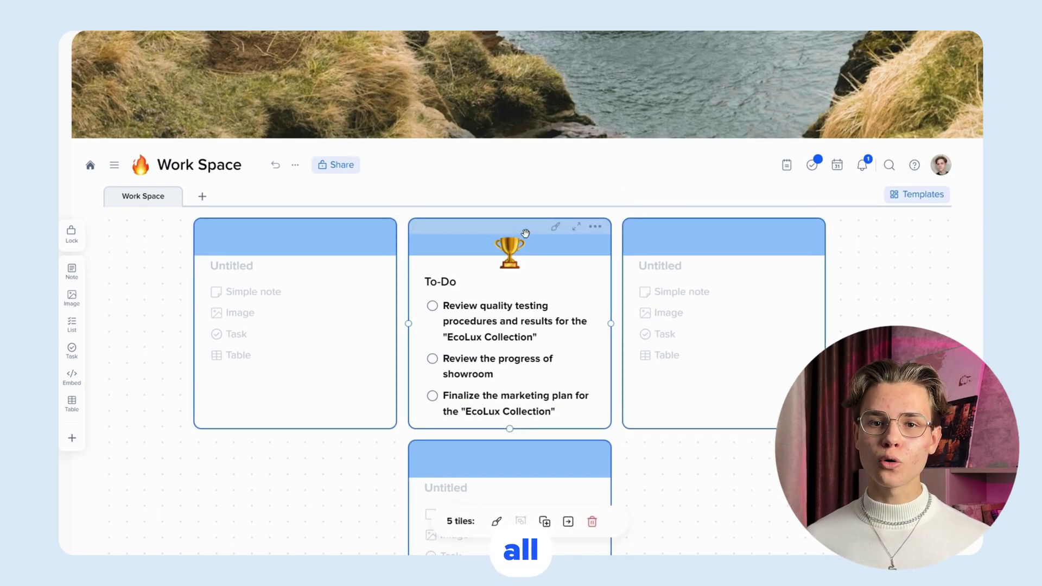
pyautogui.click(304, 222)
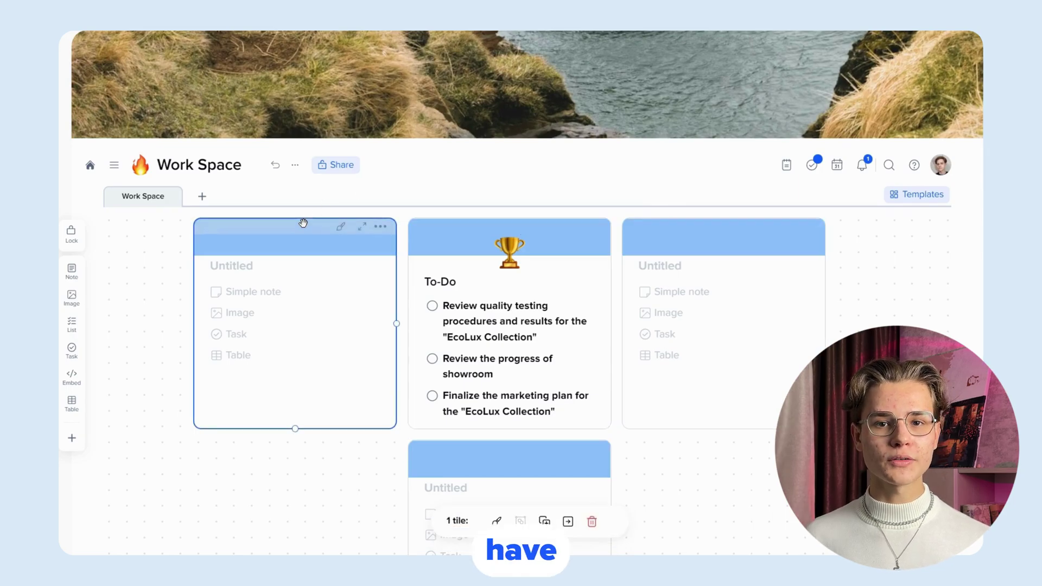
pyautogui.keyDown('shift'); pyautogui.click(432, 222); pyautogui.keyUp('shift')
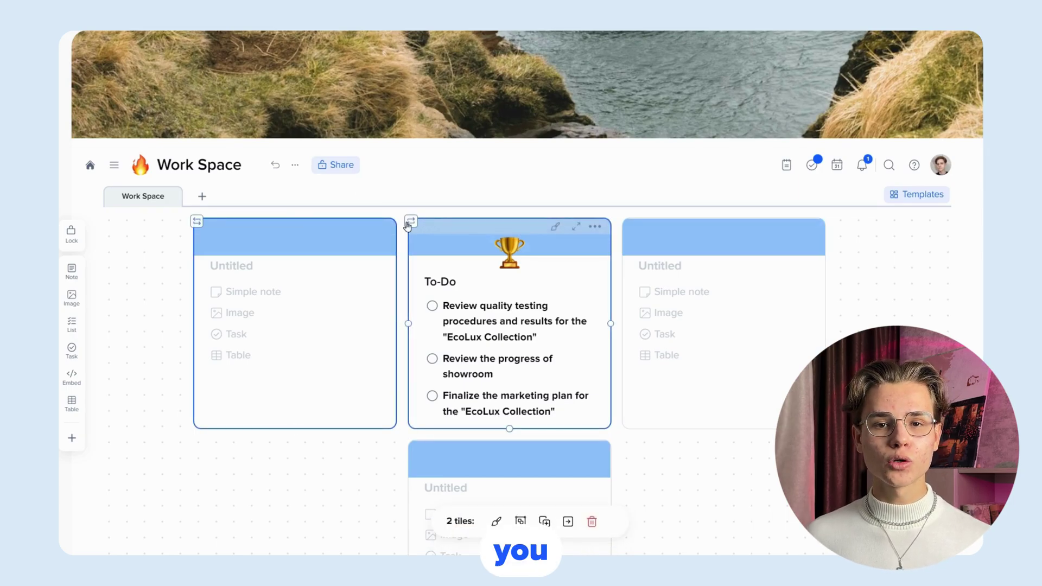
pyautogui.click(410, 223)
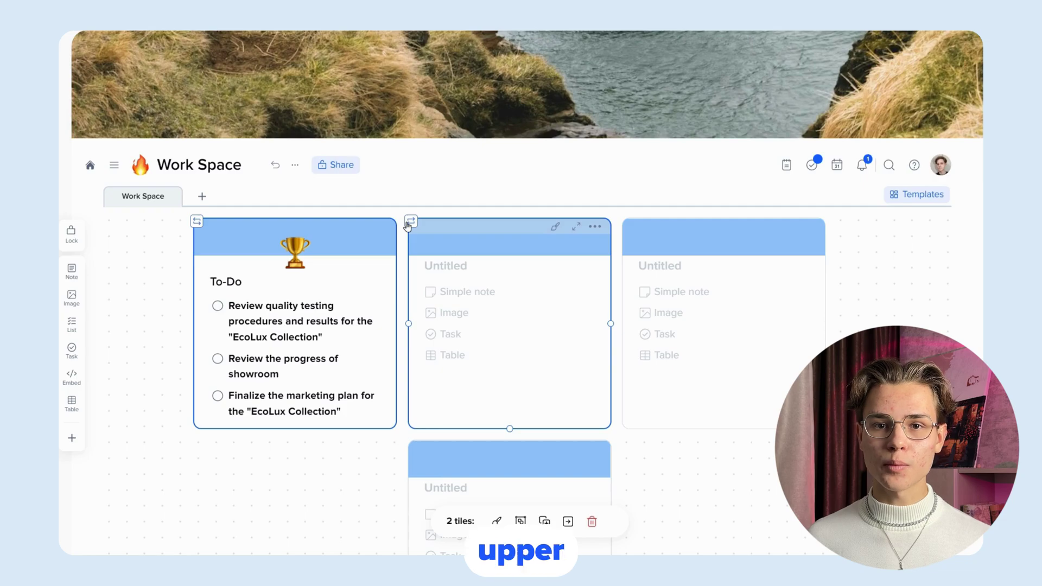
pyautogui.click(429, 199)
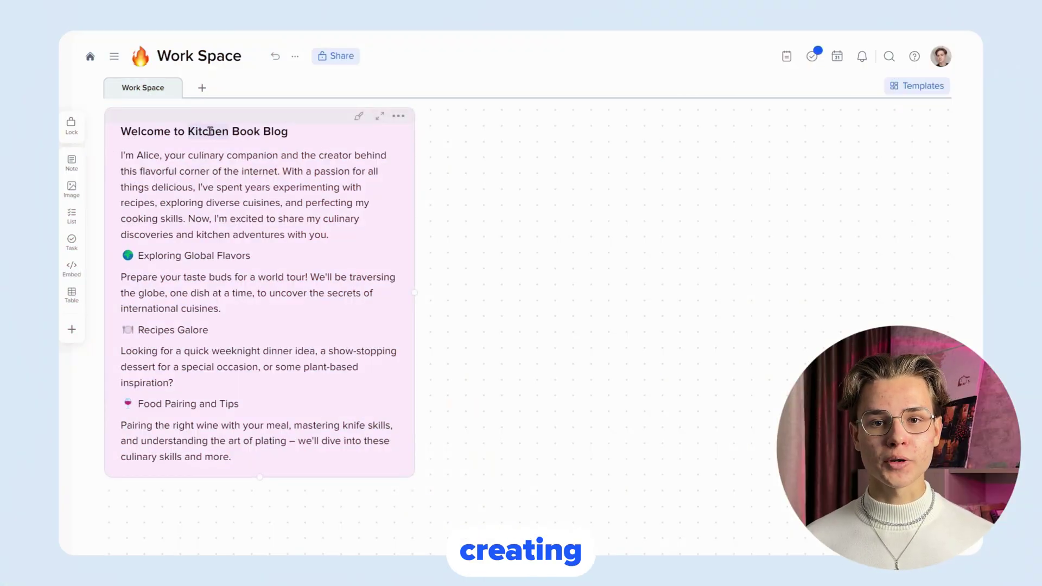
# - Colour the words 'Kitchen Book' pink and link them to the pasted address
pyautogui.moveTo(210, 131); pyautogui.dragTo(259, 131)
pyautogui.click(238, 154)
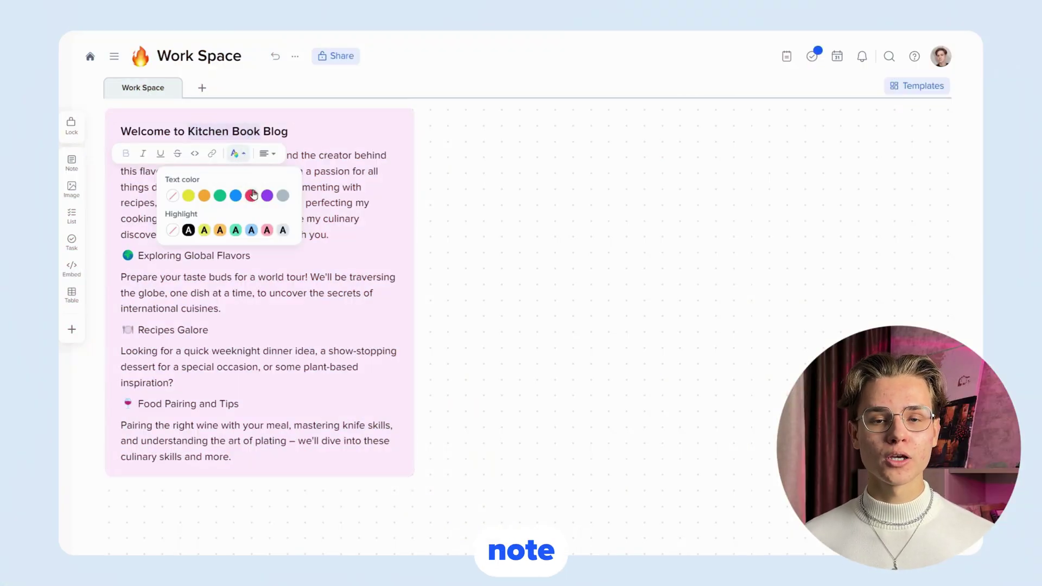
pyautogui.click(244, 196)
pyautogui.click(212, 154)
pyautogui.hotkey('ctrl', 'v')
pyautogui.click(239, 193)
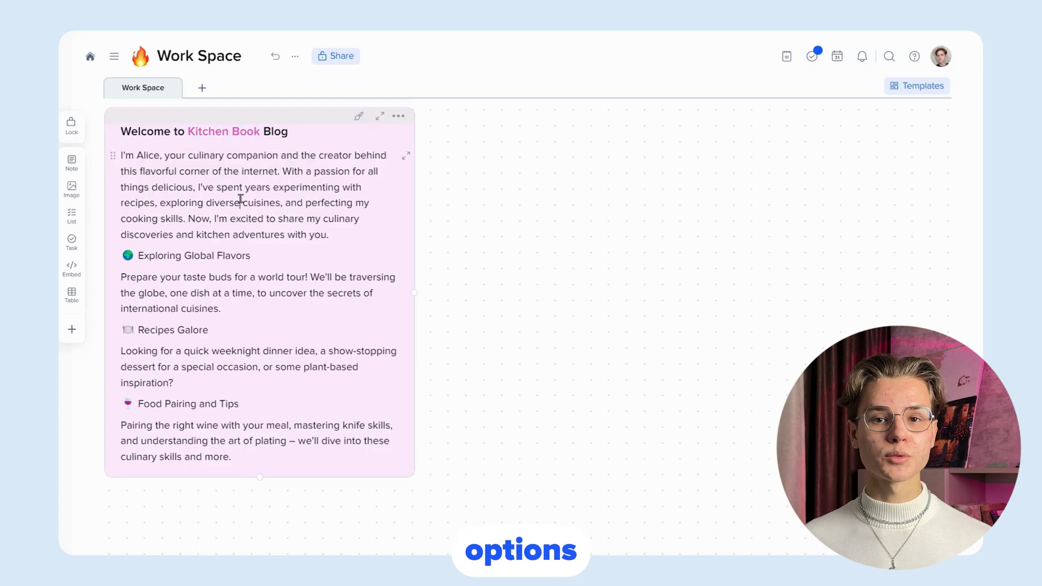
# - Turn the intro paragraph into a quote and bold the Recipes Galore and Food Pairing and Tips headings
pyautogui.click(114, 157)
pyautogui.moveTo(180, 241)
pyautogui.click(303, 293)
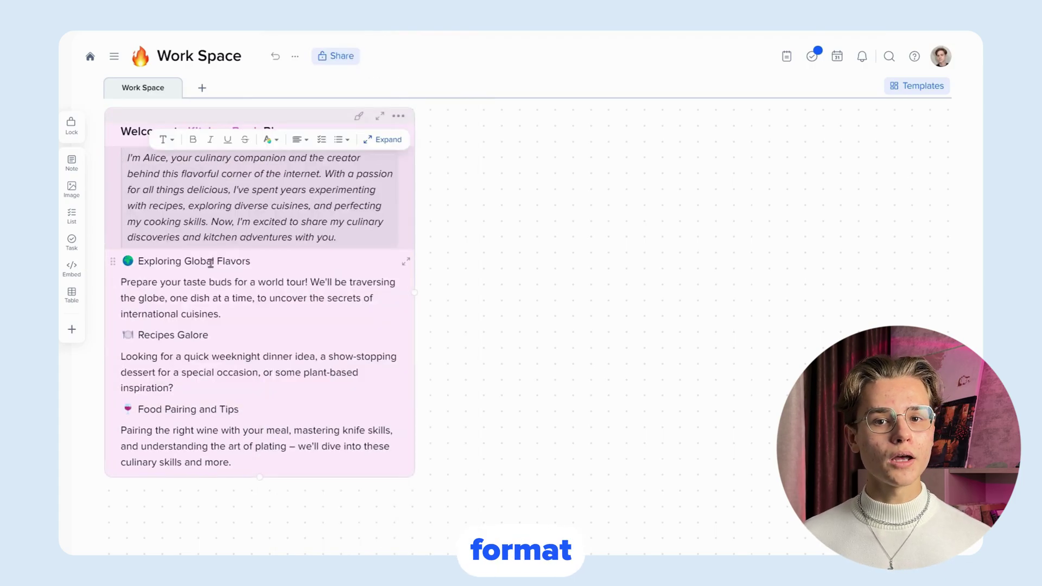
pyautogui.moveTo(255, 261); pyautogui.dragTo(136, 261)
pyautogui.click(117, 243)
pyautogui.moveTo(209, 335); pyautogui.dragTo(137, 335)
pyautogui.click(116, 317)
pyautogui.moveTo(240, 409); pyautogui.dragTo(129, 399)
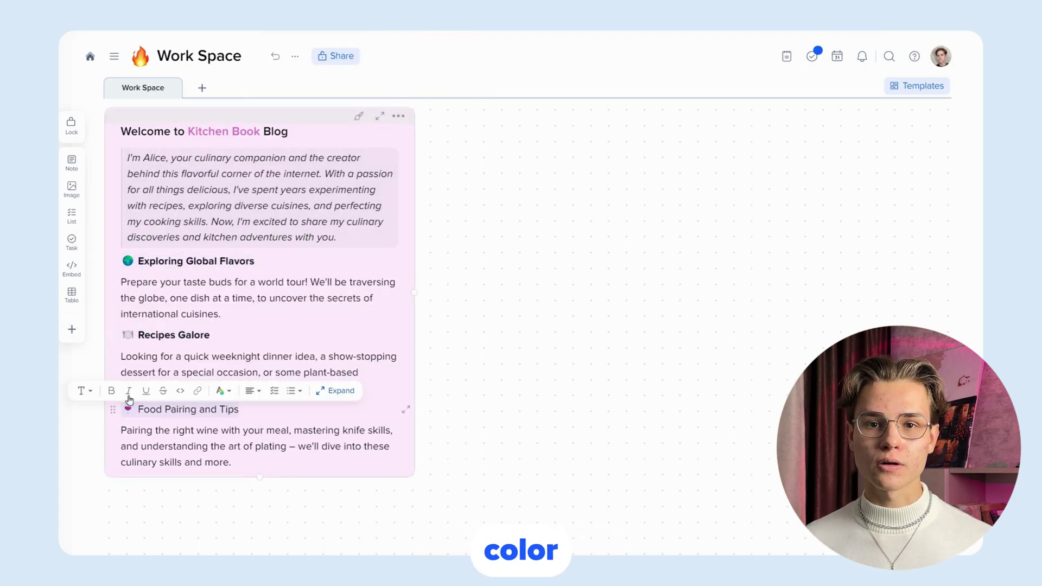
pyautogui.click(475, 348)
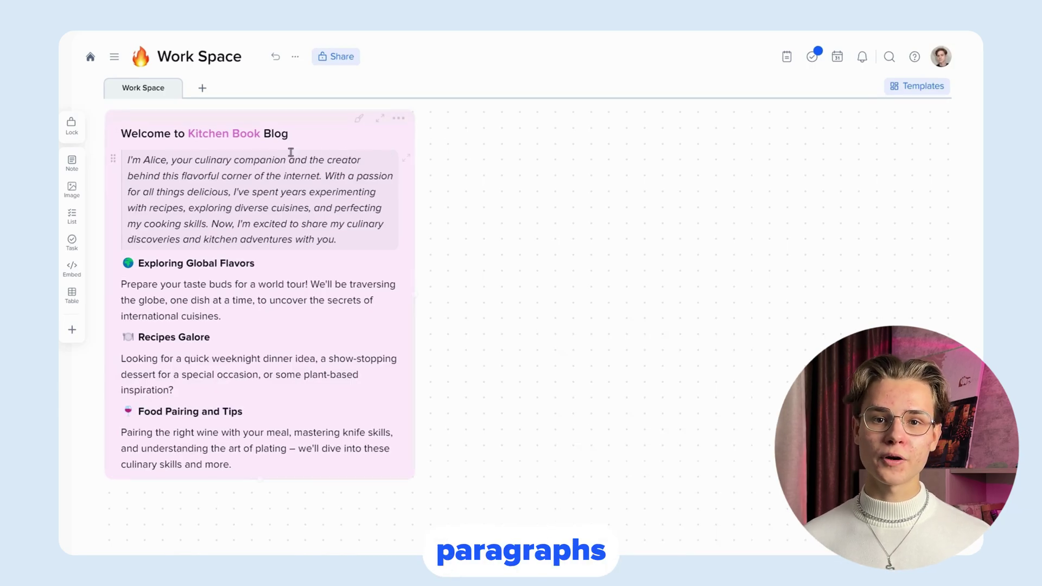
# - Move the quote below the Exploring Global Flavors section, then open the note in focused view
pyautogui.moveTo(114, 158); pyautogui.dragTo(121, 239)
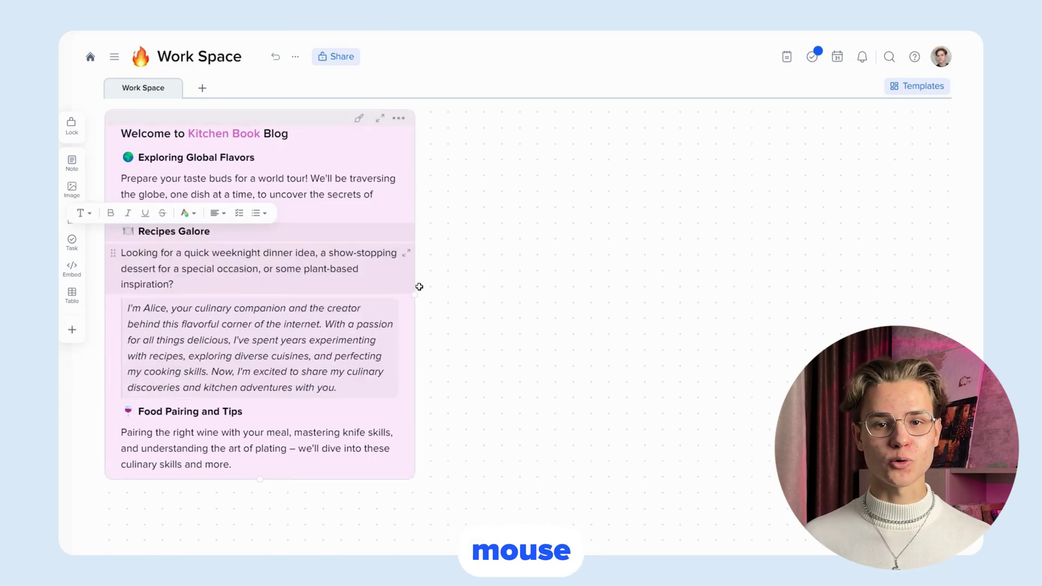
pyautogui.click(483, 221)
pyautogui.click(321, 122)
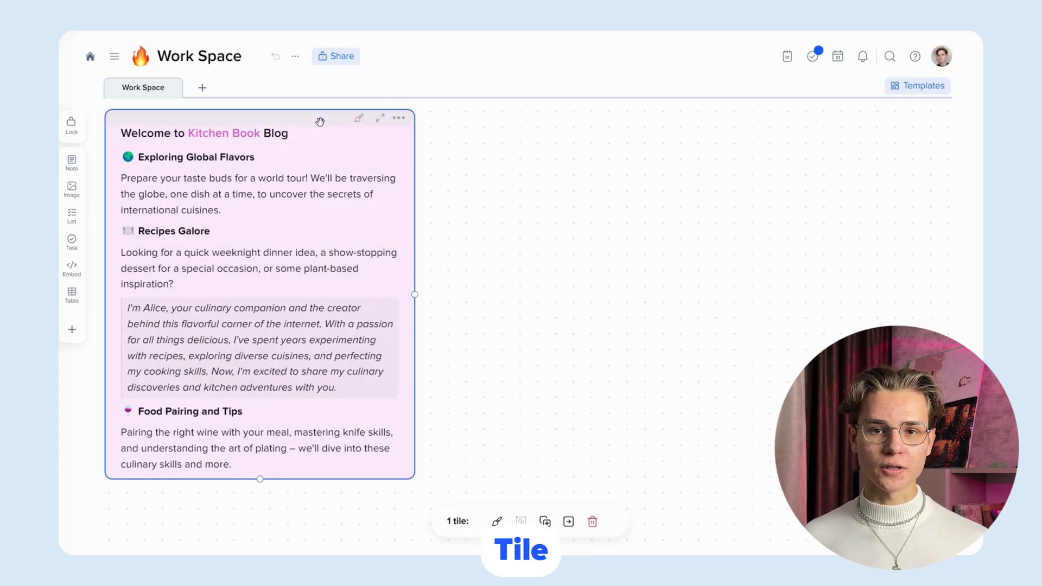
pyautogui.click(322, 125)
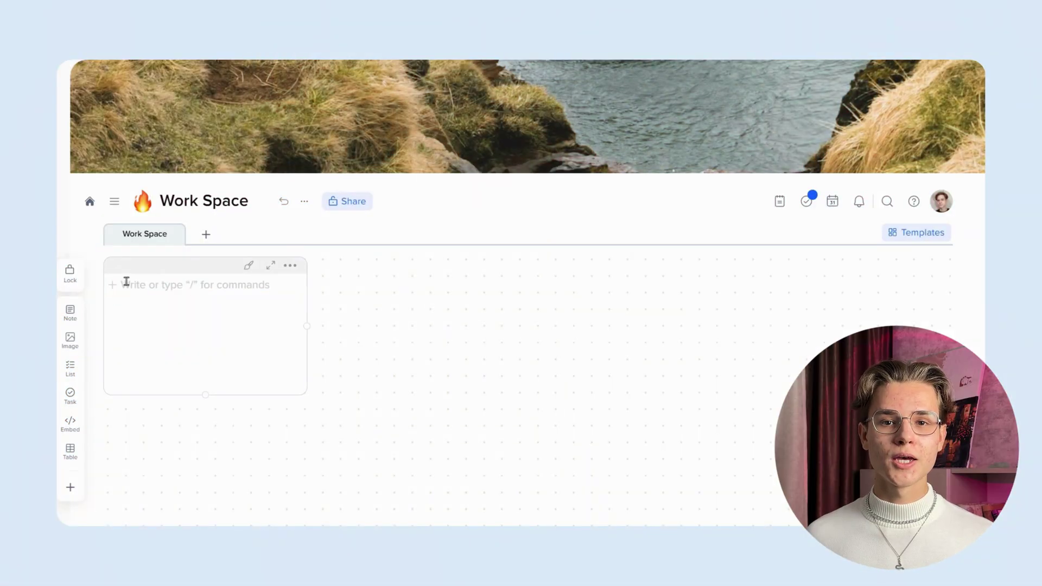
# - Add a bookmark block with the pasted Spotify album link and widen the tile
pyautogui.click(113, 288)
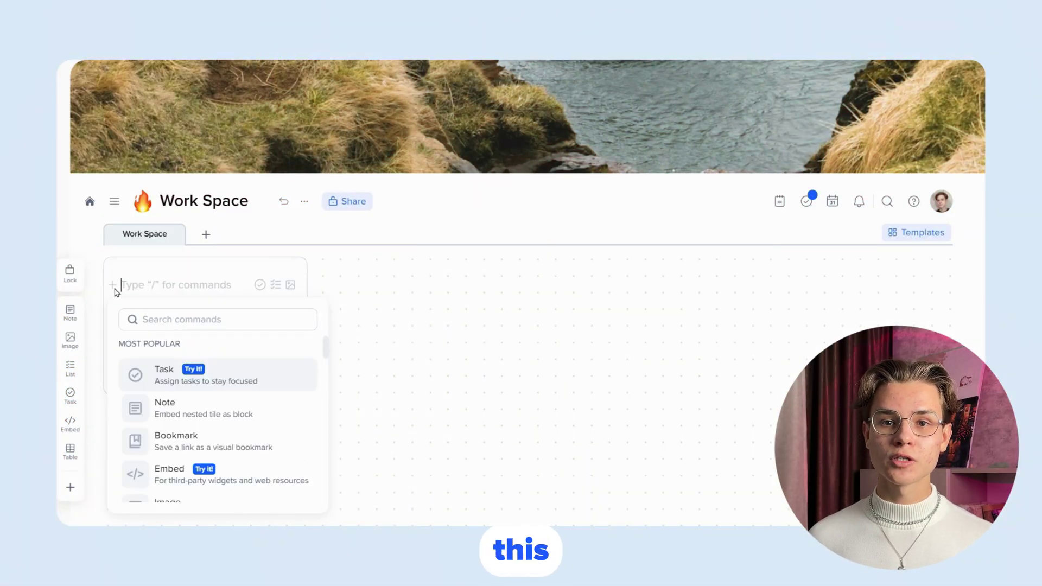
pyautogui.click(201, 441)
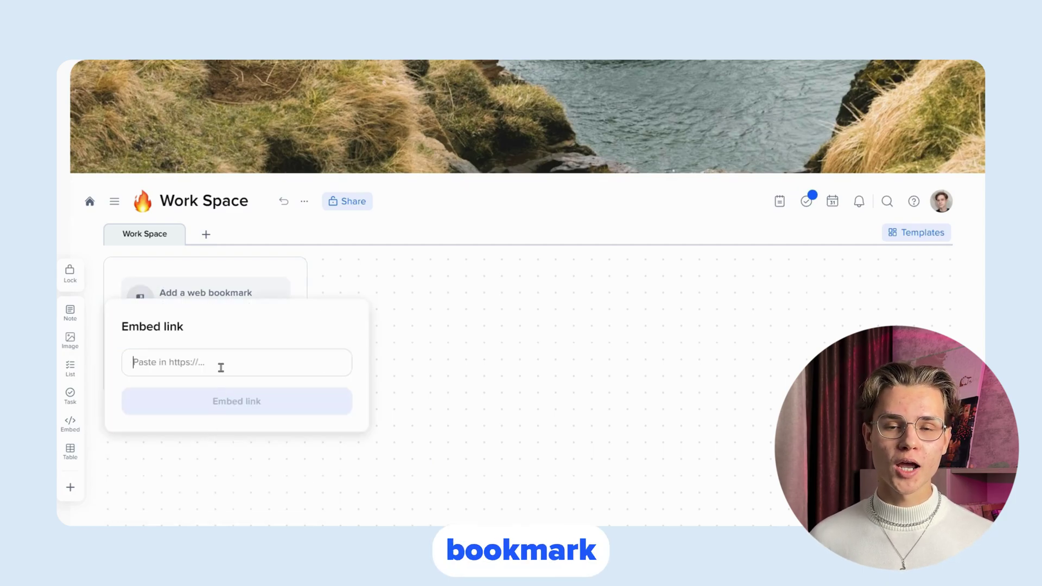
pyautogui.hotkey('ctrl', 'v')
pyautogui.click(224, 399)
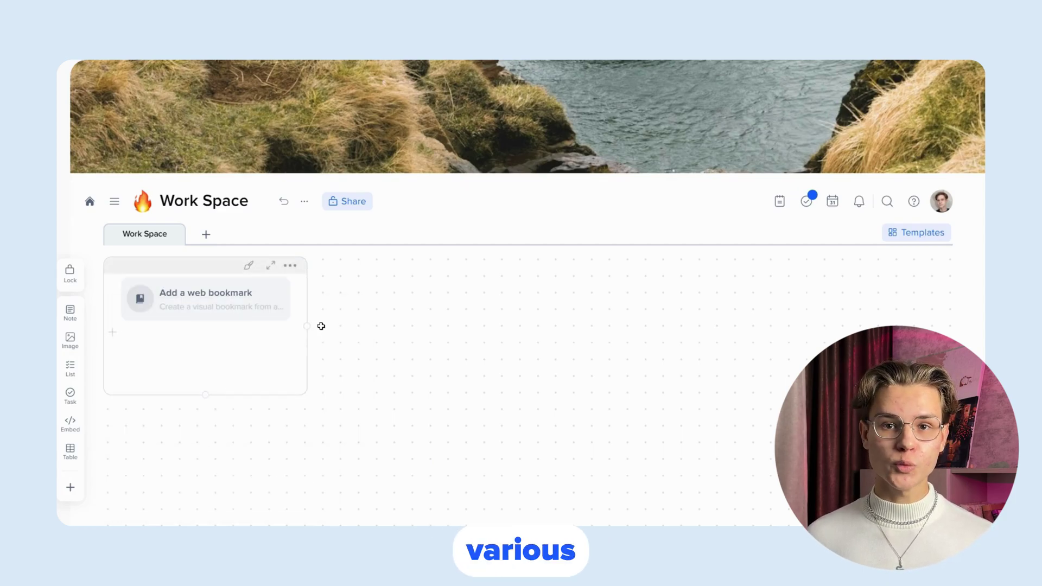
pyautogui.moveTo(306, 309); pyautogui.dragTo(478, 311)
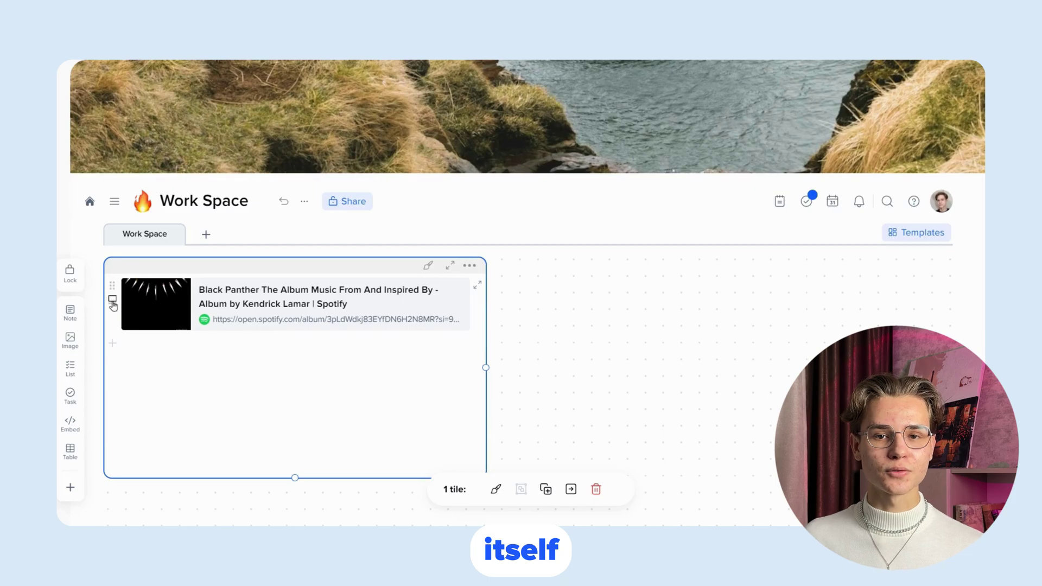
# - Switch the bookmark view to a playable Spotify player showing the Black Panther tracklist
pyautogui.click(114, 296)
pyautogui.scroll(-3, 355, 325)
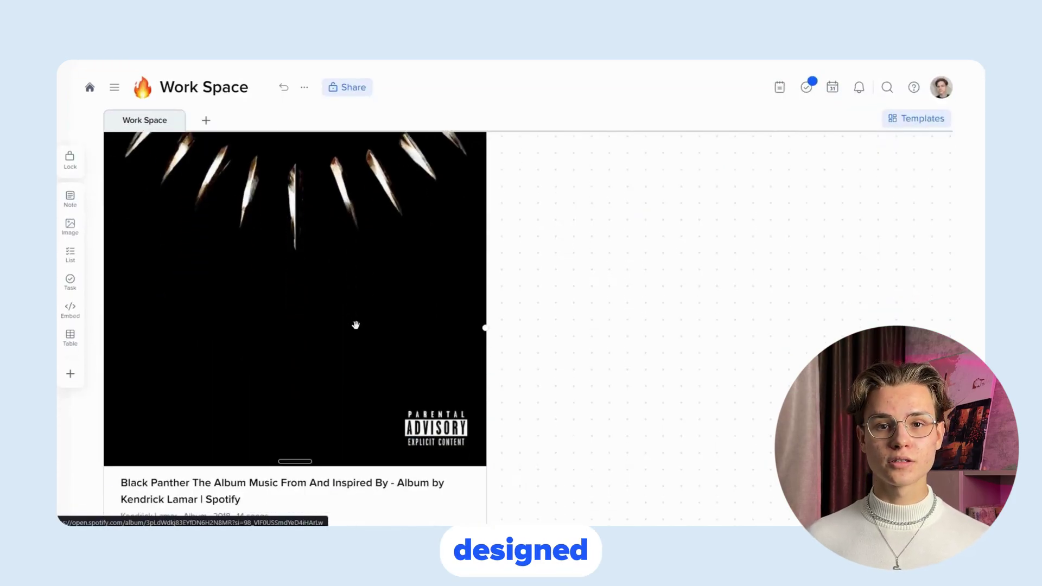
pyautogui.scroll(3, 296, 312)
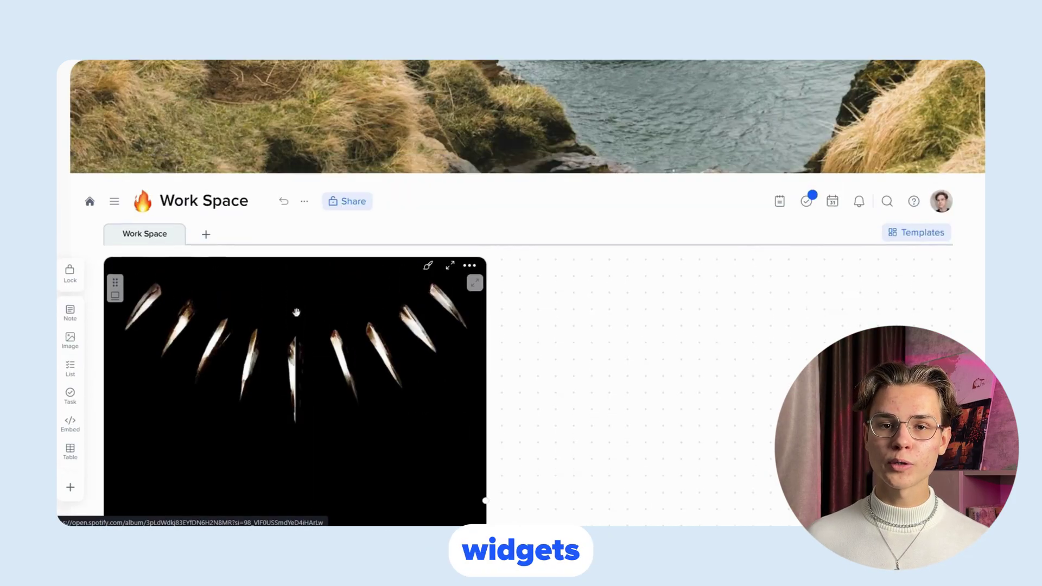
pyautogui.click(114, 298)
pyautogui.scroll(-2, 323, 332)
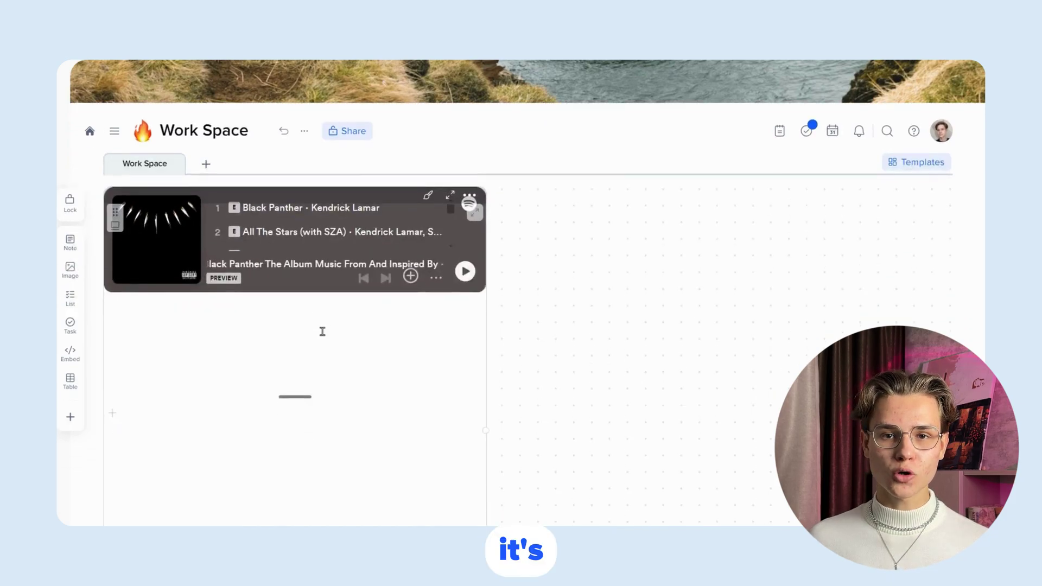
pyautogui.scroll(-1, 322, 331)
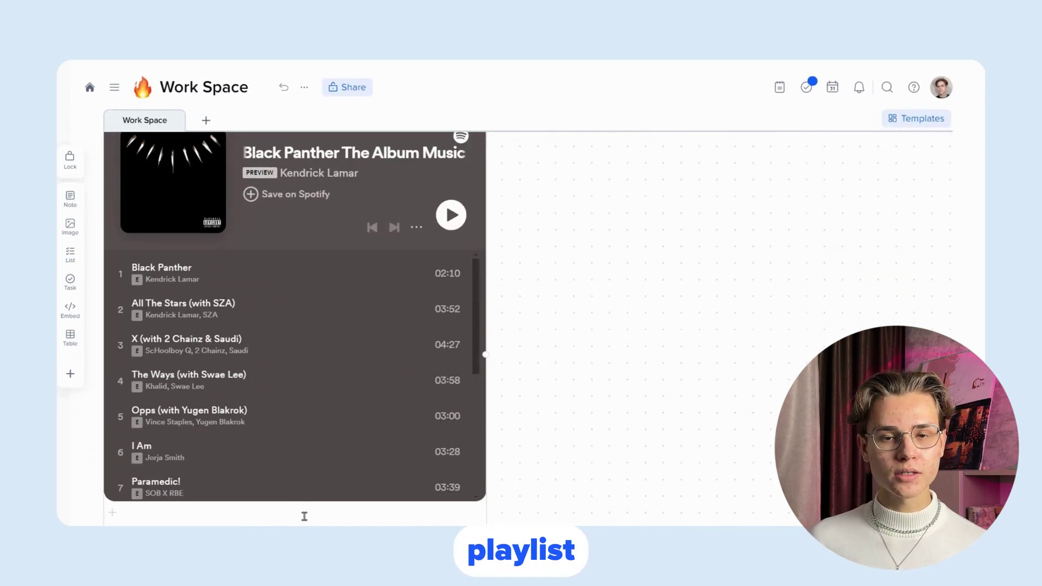
pyautogui.scroll(3, 372, 334)
pyautogui.scroll(-2, 384, 443)
pyautogui.scroll(-2, 383, 441)
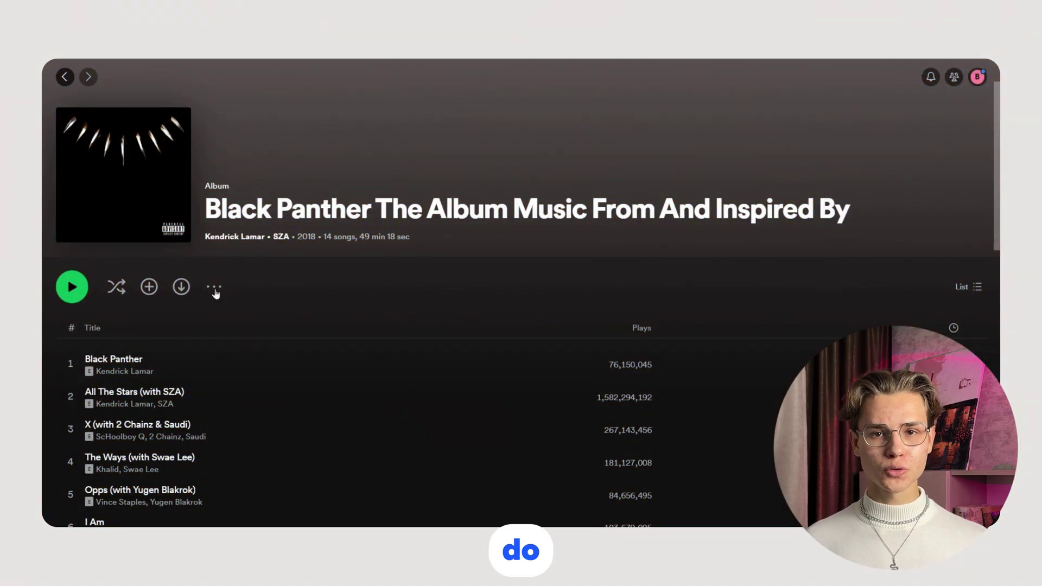
# - Copy the Black Panther album's embed code from Spotify's Share > Embed album dialog
pyautogui.click(214, 288)
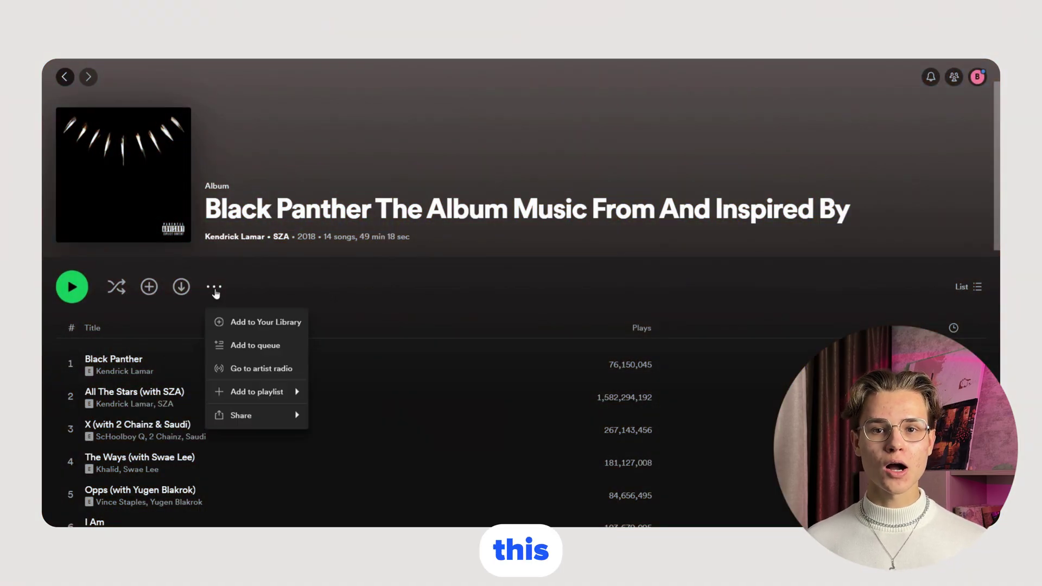
pyautogui.moveTo(275, 427)
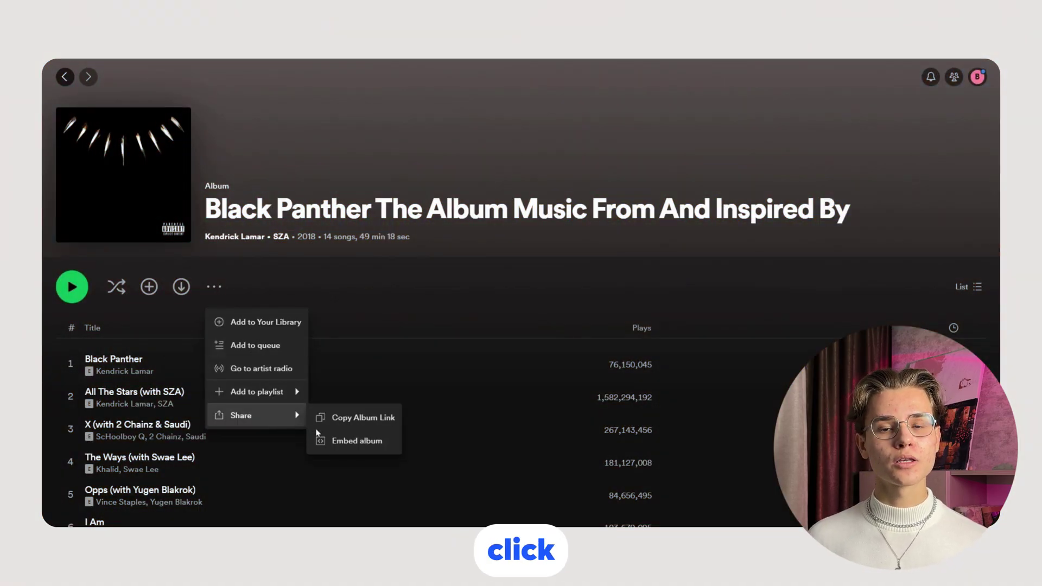
pyautogui.click(344, 446)
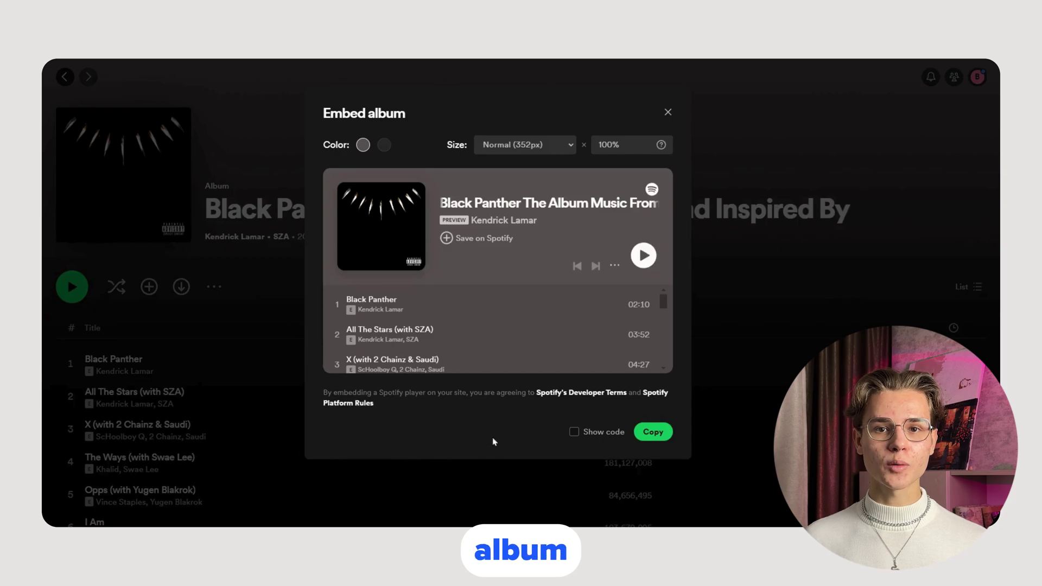
pyautogui.click(649, 432)
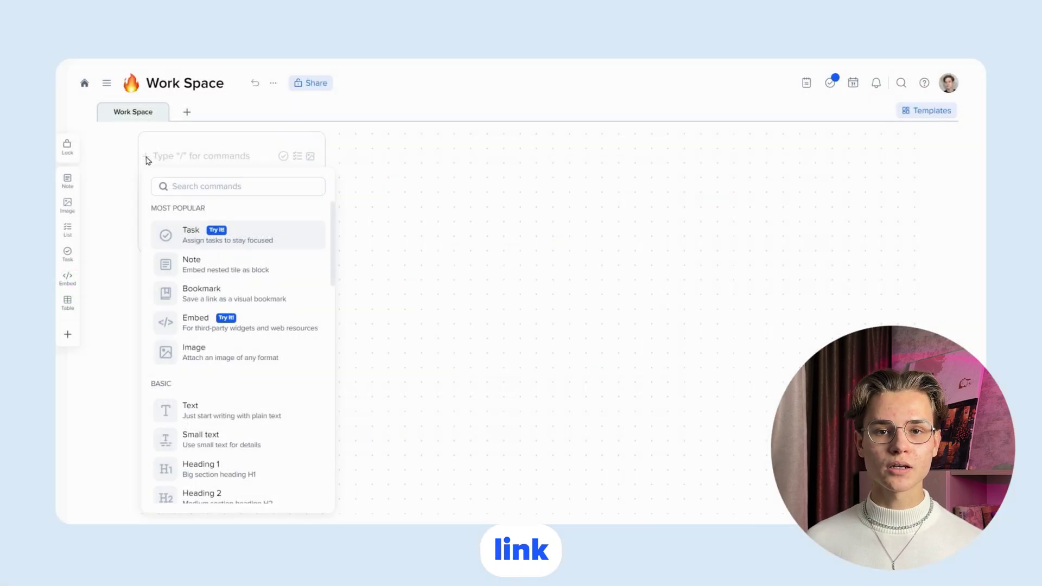
pyautogui.click(181, 324)
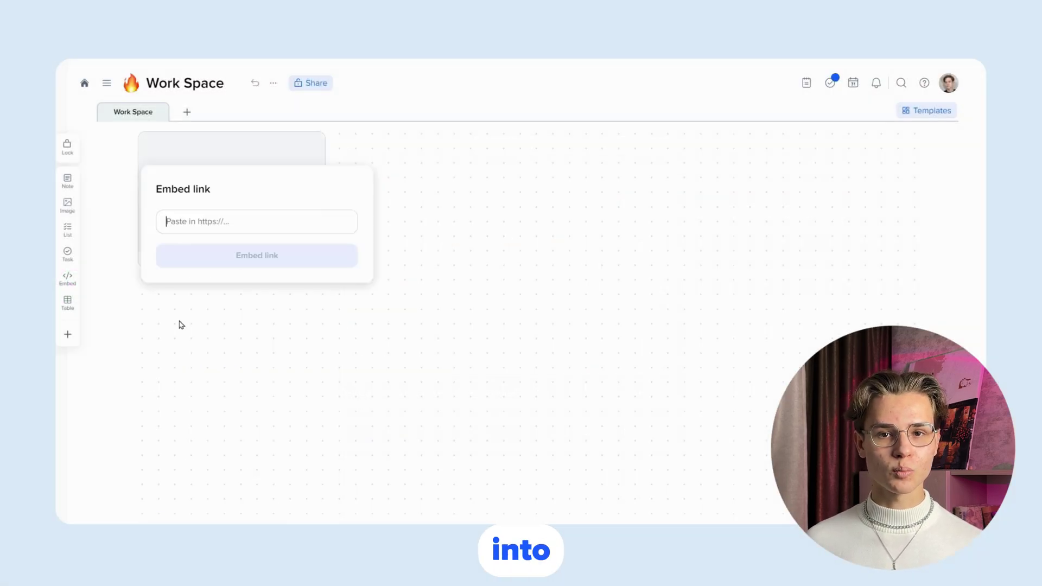
# - Paste the Spotify embed code into a new embed tile and stretch the tile taller
pyautogui.hotkey('ctrl', 'v')
pyautogui.click(228, 256)
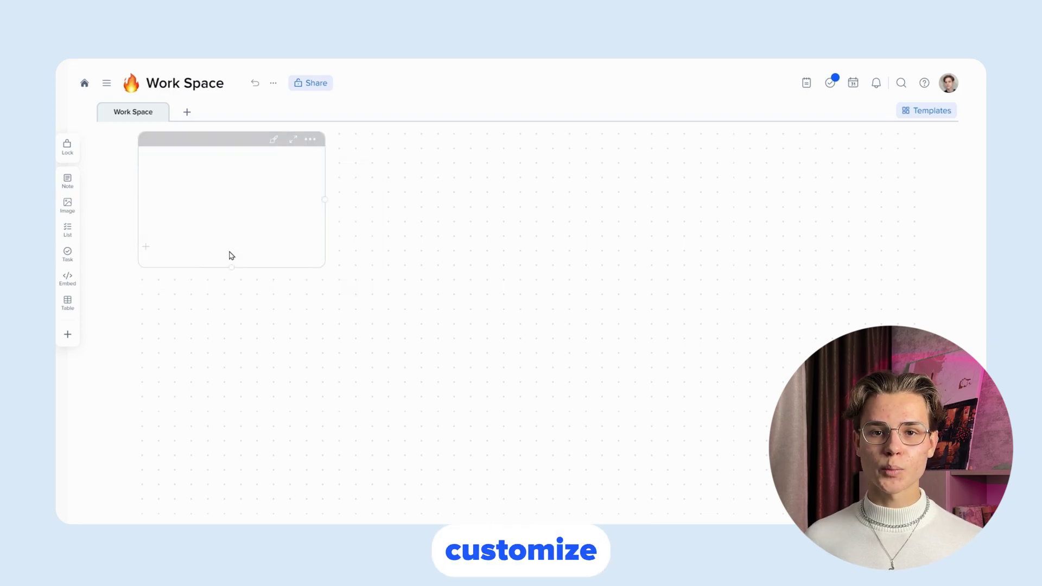
pyautogui.moveTo(327, 443); pyautogui.dragTo(328, 488)
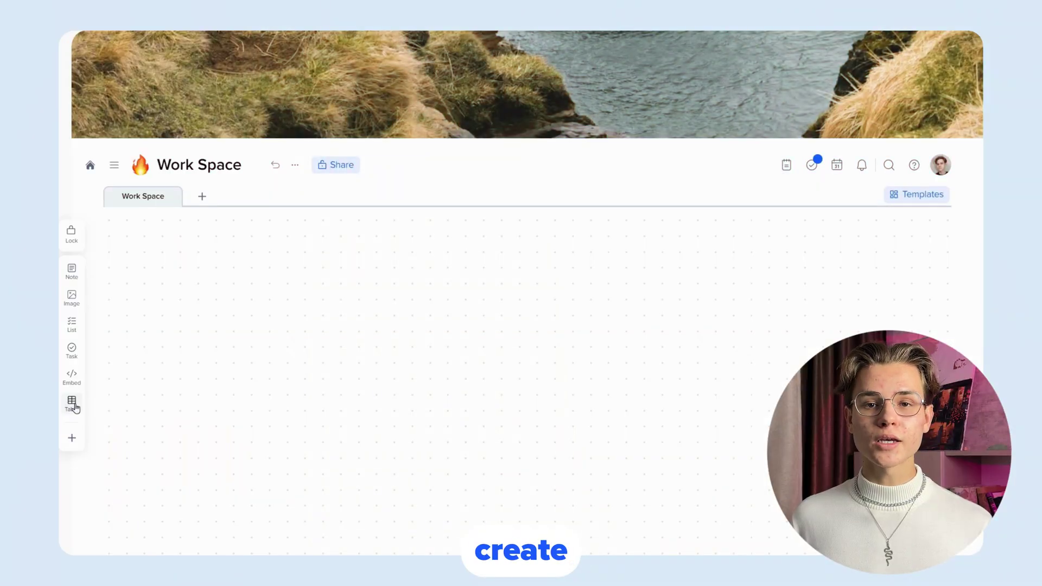
# - Add a table tile, then try adding and deleting a Number column and a new row
pyautogui.click(71, 401)
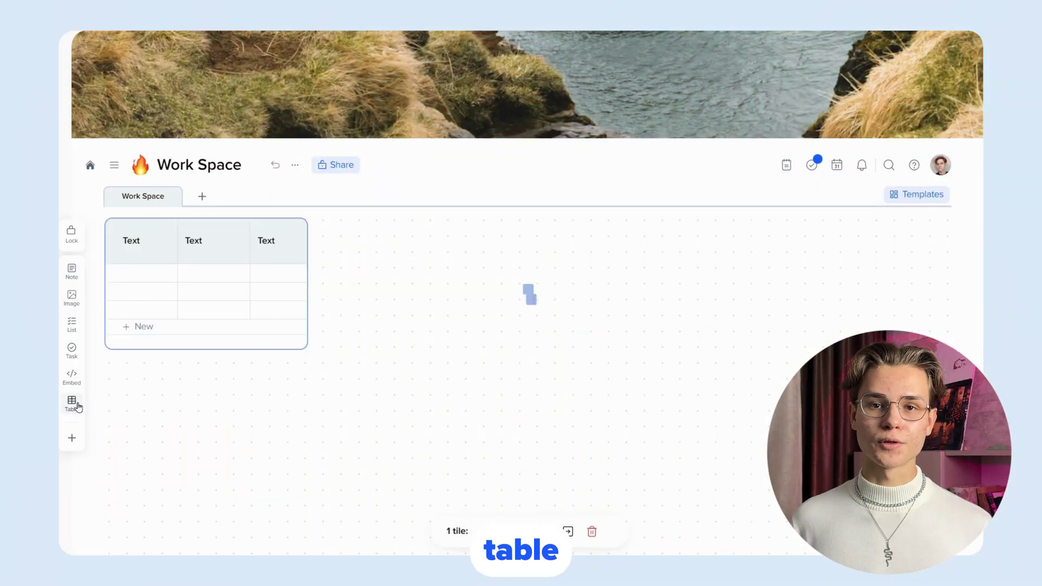
pyautogui.click(133, 250)
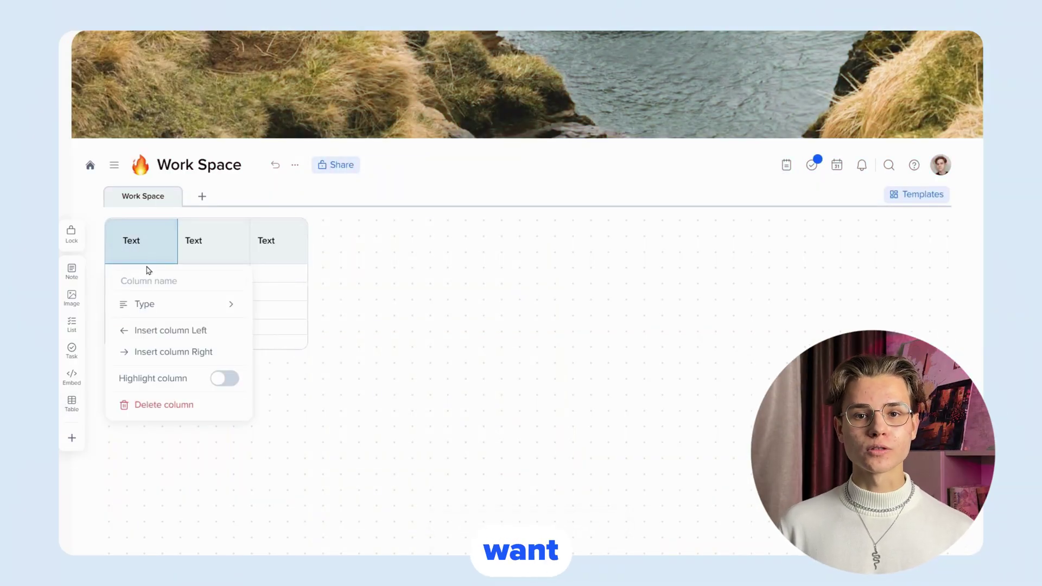
pyautogui.moveTo(179, 309)
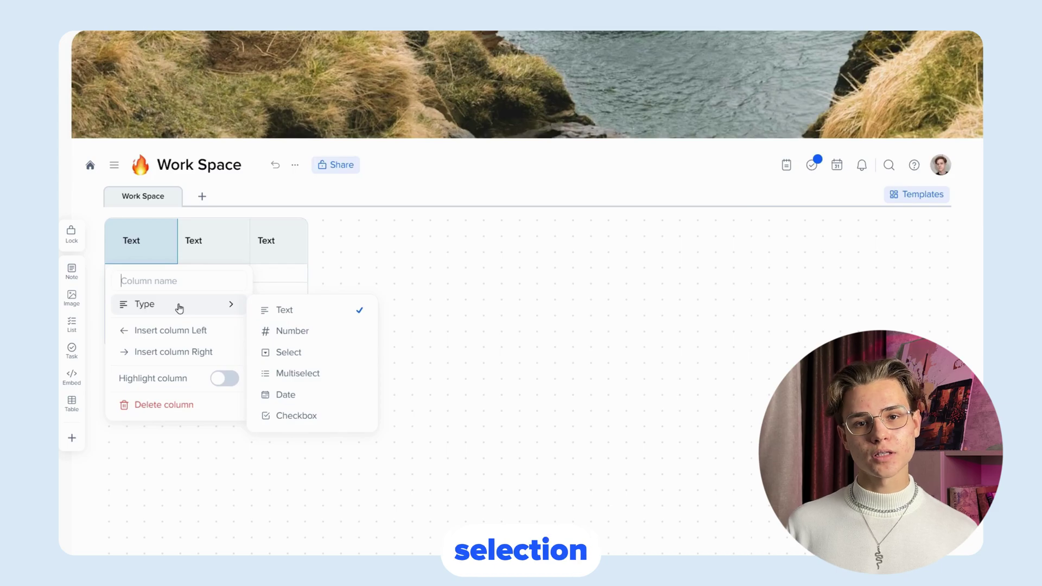
pyautogui.click(269, 285)
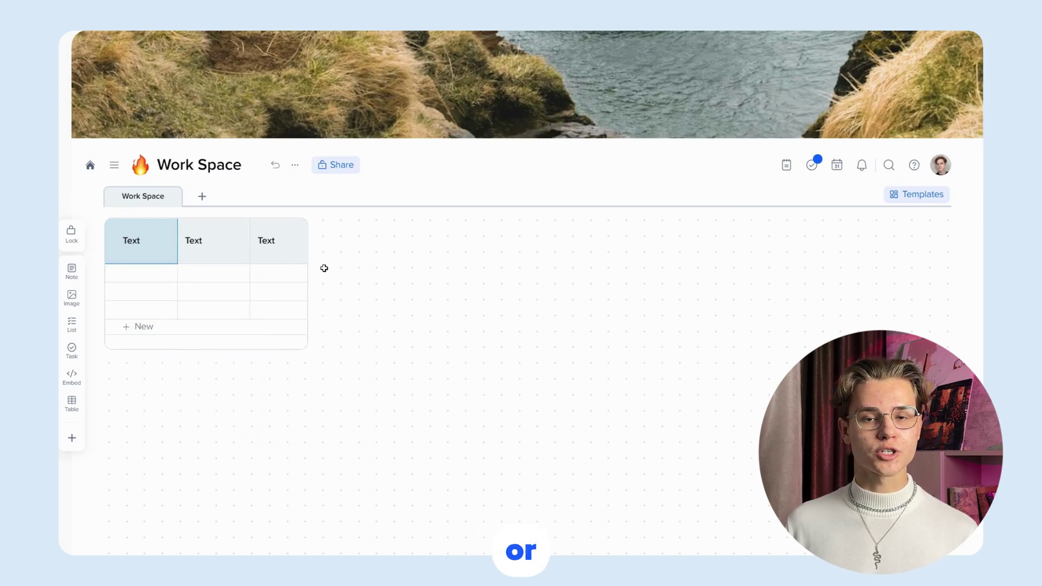
pyautogui.click(344, 245)
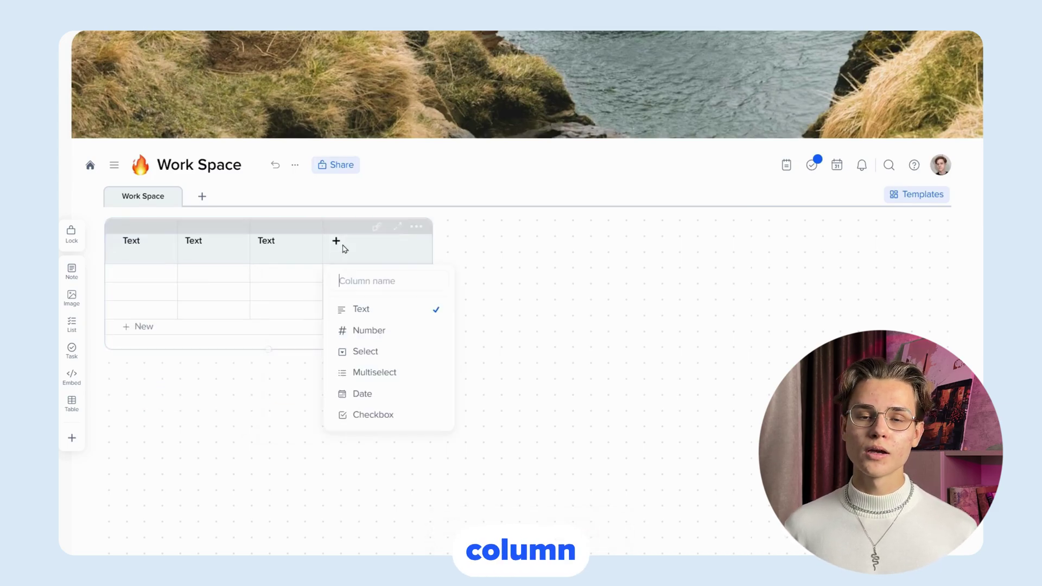
pyautogui.click(371, 327)
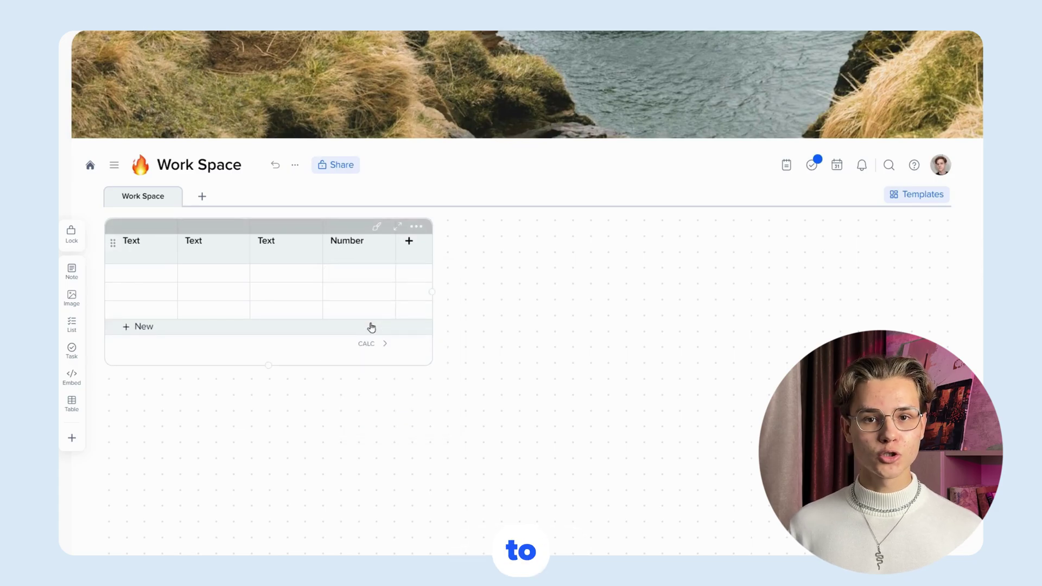
pyautogui.click(360, 254)
pyautogui.click(389, 404)
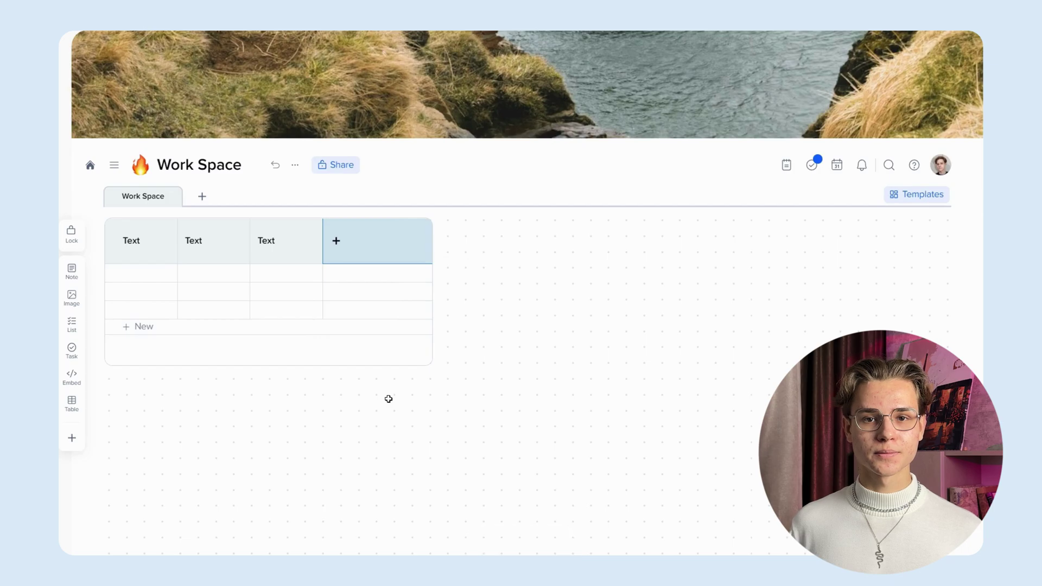
pyautogui.click(126, 326)
pyautogui.click(111, 328)
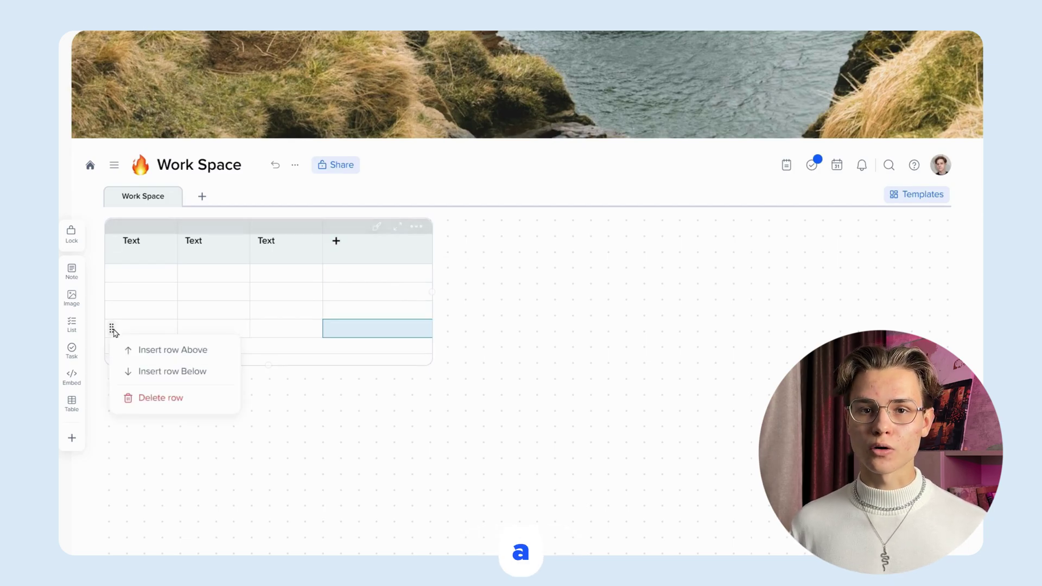
pyautogui.click(131, 396)
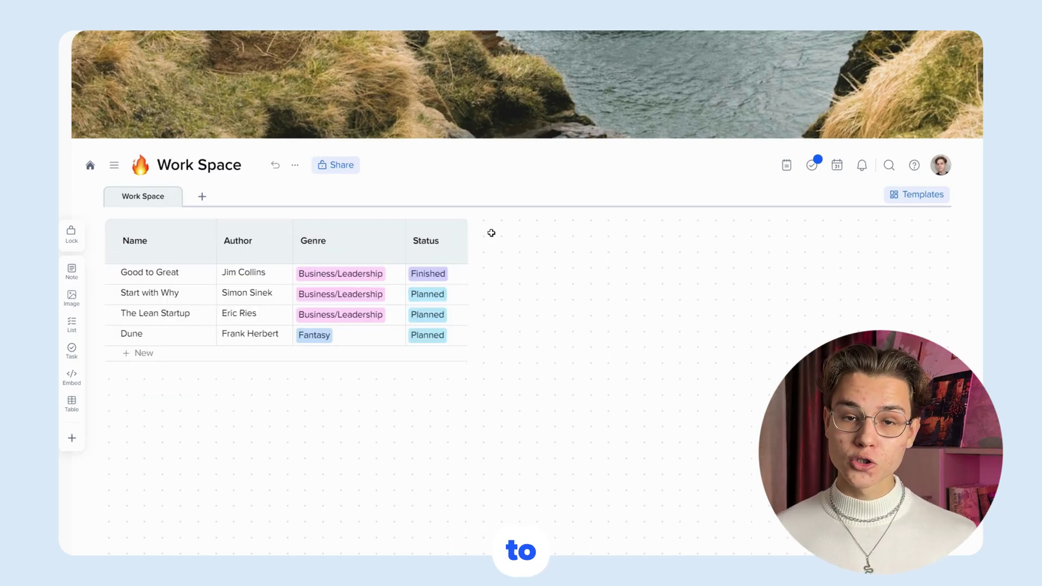
# - Move the Status column left, highlight the Name column, and hide the header icons
pyautogui.moveTo(444, 249); pyautogui.dragTo(343, 247)
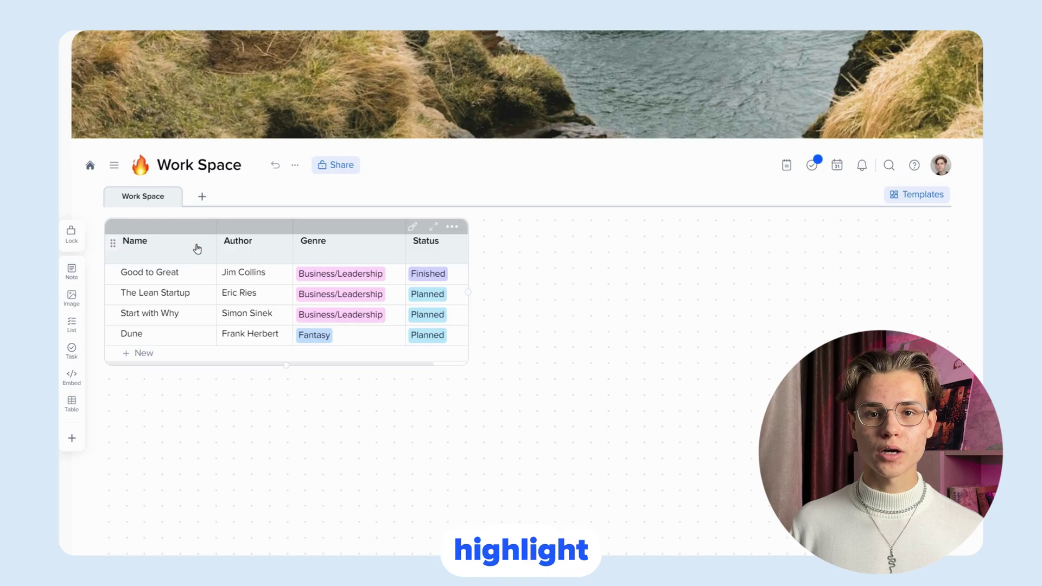
pyautogui.click(198, 249)
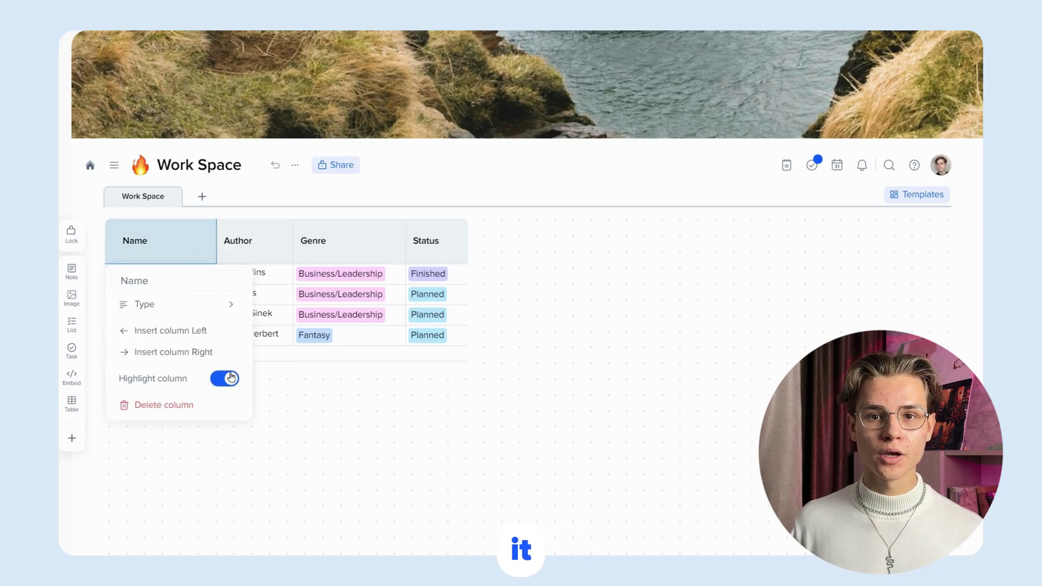
pyautogui.click(286, 409)
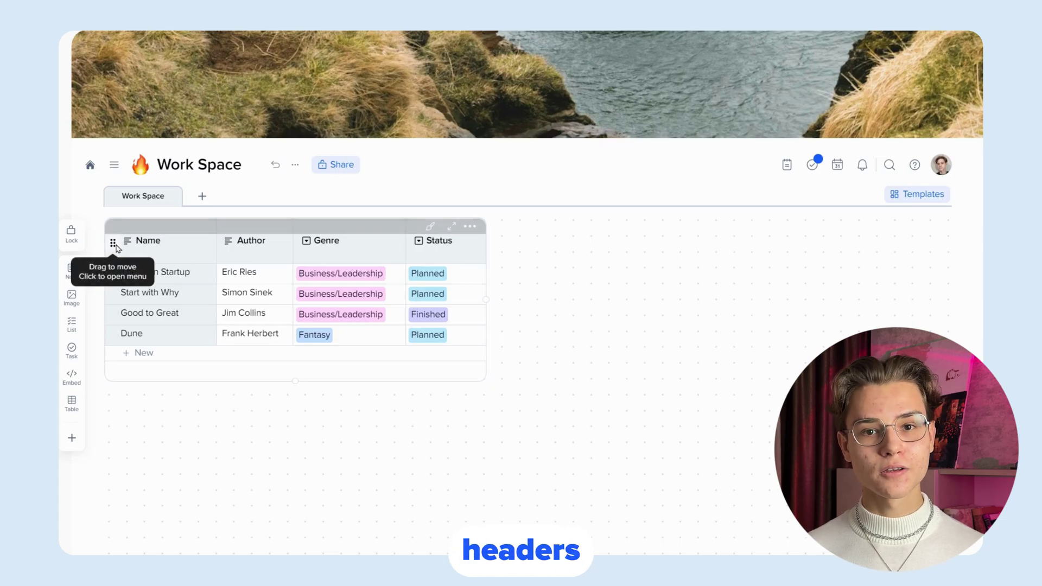
pyautogui.click(113, 243)
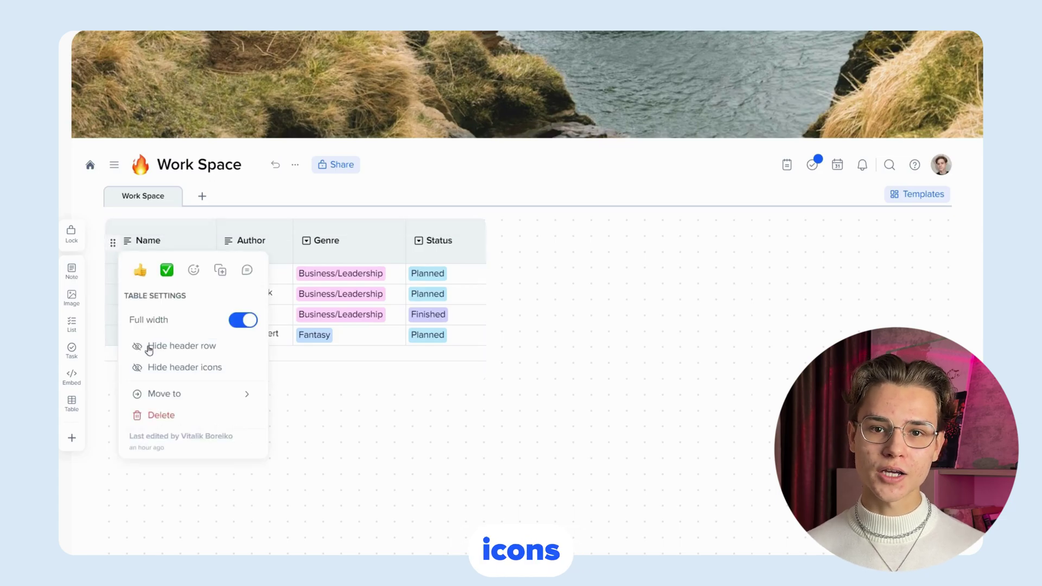
pyautogui.click(154, 369)
pyautogui.click(162, 347)
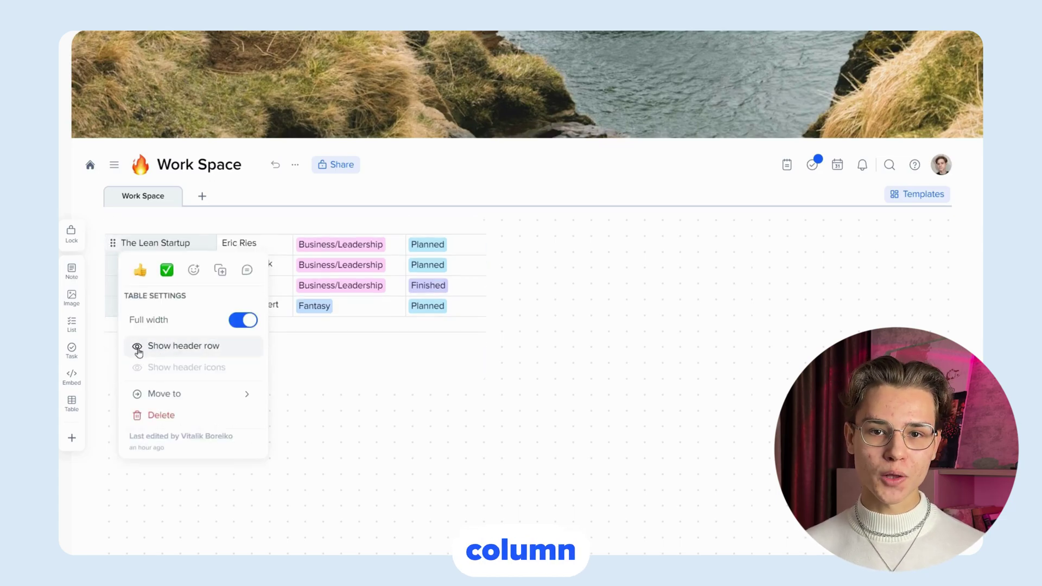
pyautogui.click(109, 354)
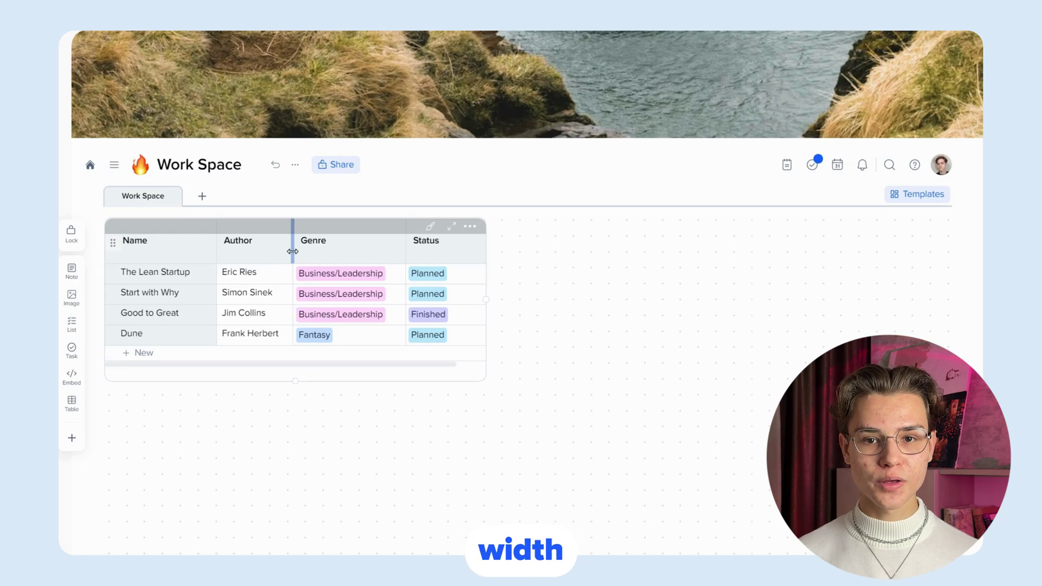
# - Widen the Author column and set the Number of Pages footer calculation to Average (283)
pyautogui.moveTo(292, 252); pyautogui.dragTo(331, 250)
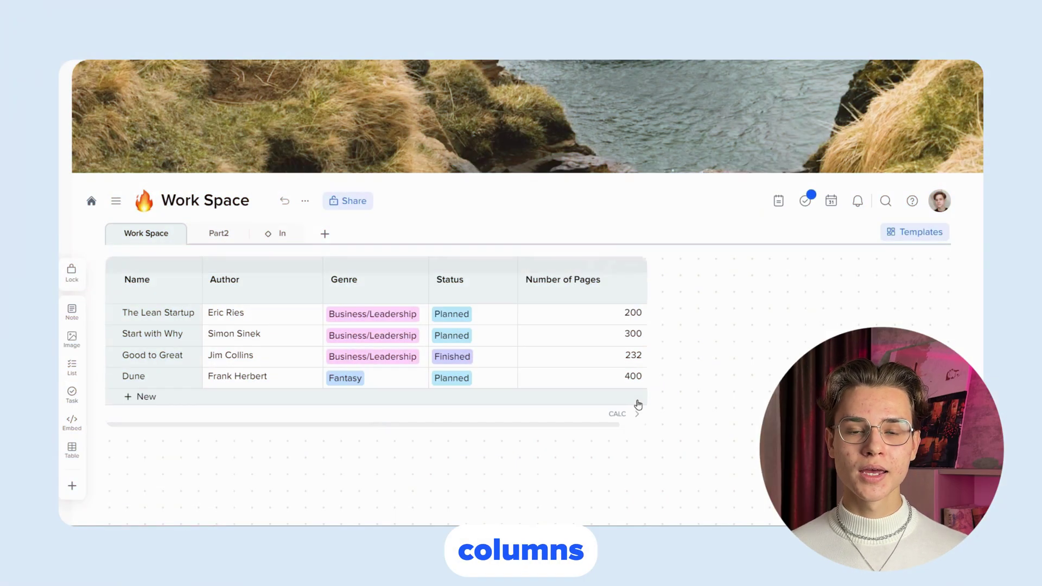
pyautogui.click(635, 413)
pyautogui.click(600, 321)
pyautogui.click(633, 414)
pyautogui.click(603, 344)
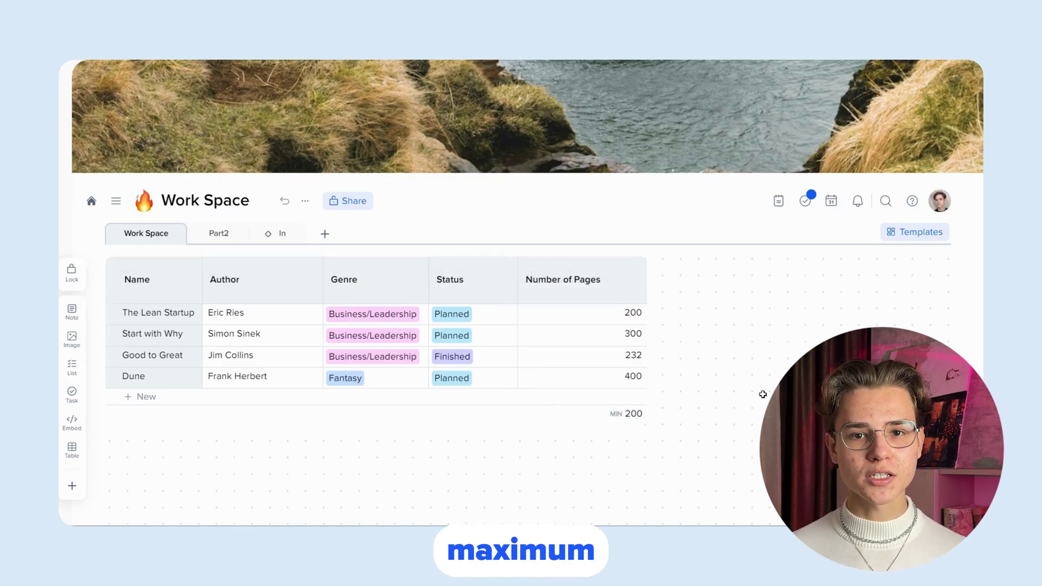
pyautogui.click(634, 414)
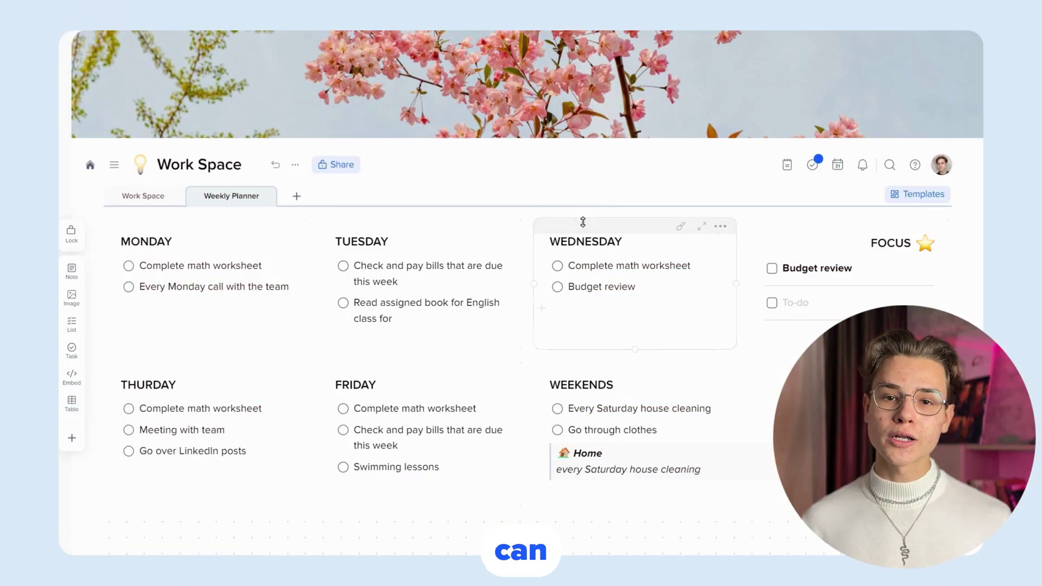
# - Give every Weekly Planner tile a tan header band
pyautogui.click(551, 326)
pyautogui.hotkey('ctrl', 'a')
pyautogui.click(497, 521)
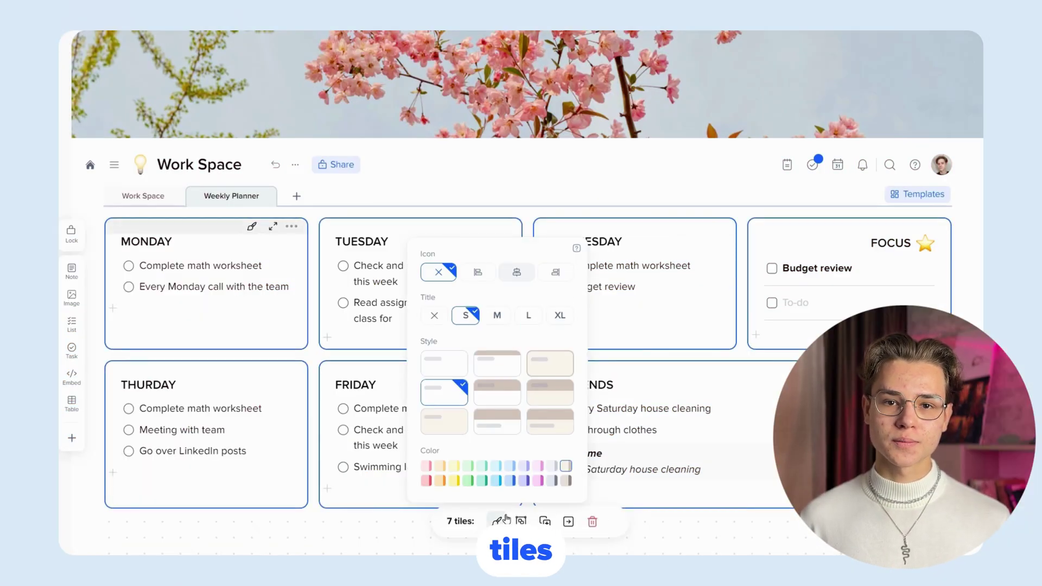
pyautogui.click(502, 394)
# - Give Weekends a thin-band header and Focus a tan header with a cream body
pyautogui.click(620, 397)
pyautogui.click(497, 521)
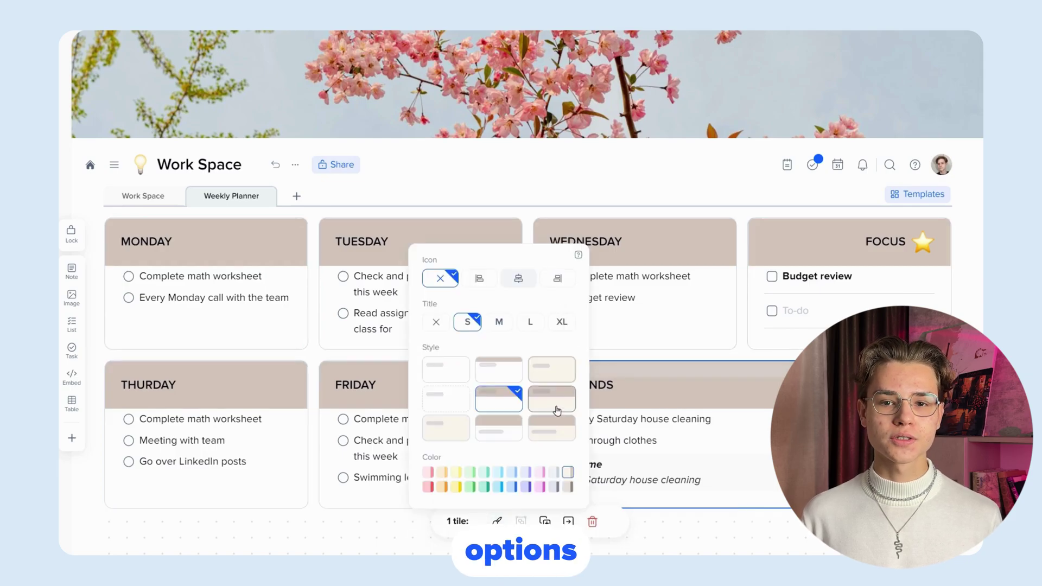
pyautogui.click(510, 375)
pyautogui.click(847, 255)
pyautogui.click(497, 521)
pyautogui.click(552, 398)
pyautogui.press('Escape')
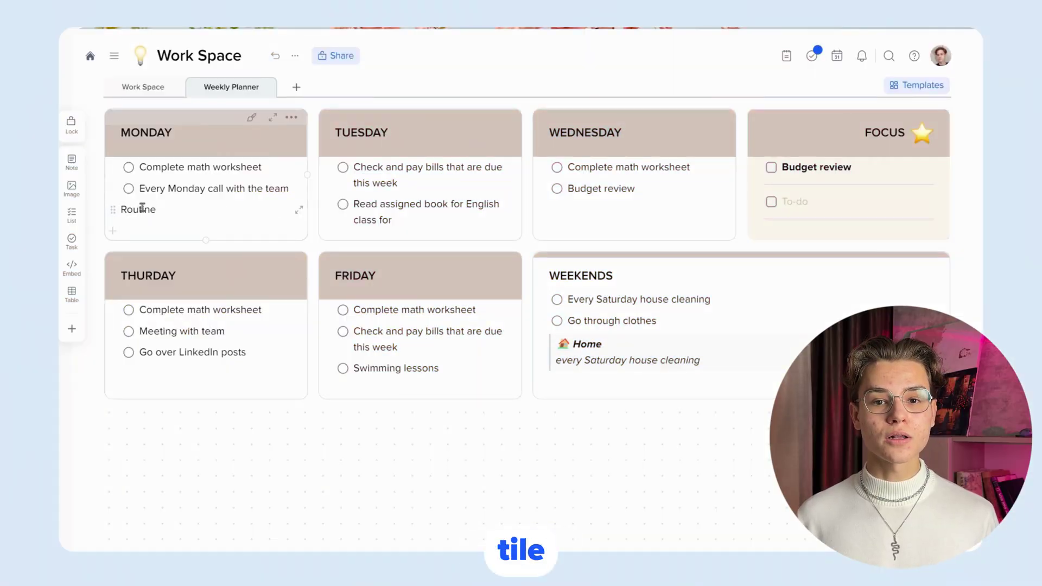
# - Convert the Routine item into a nested note with a pushpin icon
pyautogui.click(114, 209)
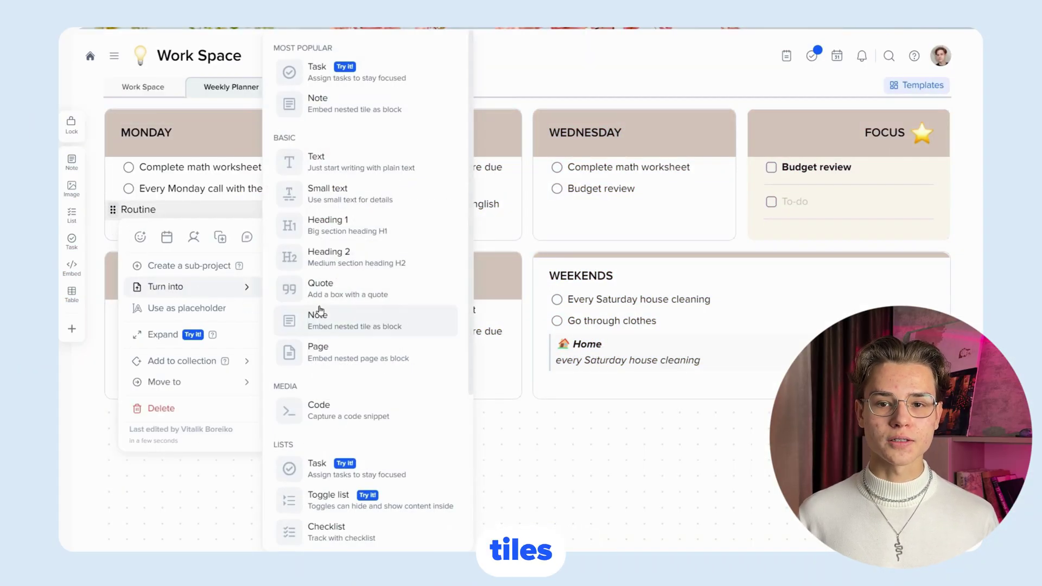
pyautogui.click(319, 307)
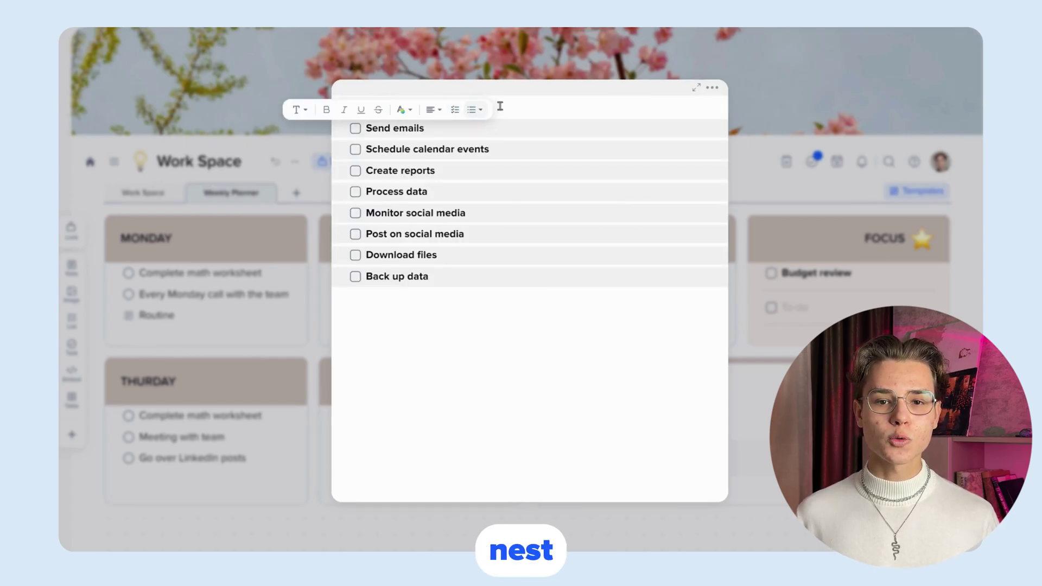
pyautogui.click(500, 107)
pyautogui.click(197, 281)
pyautogui.click(127, 315)
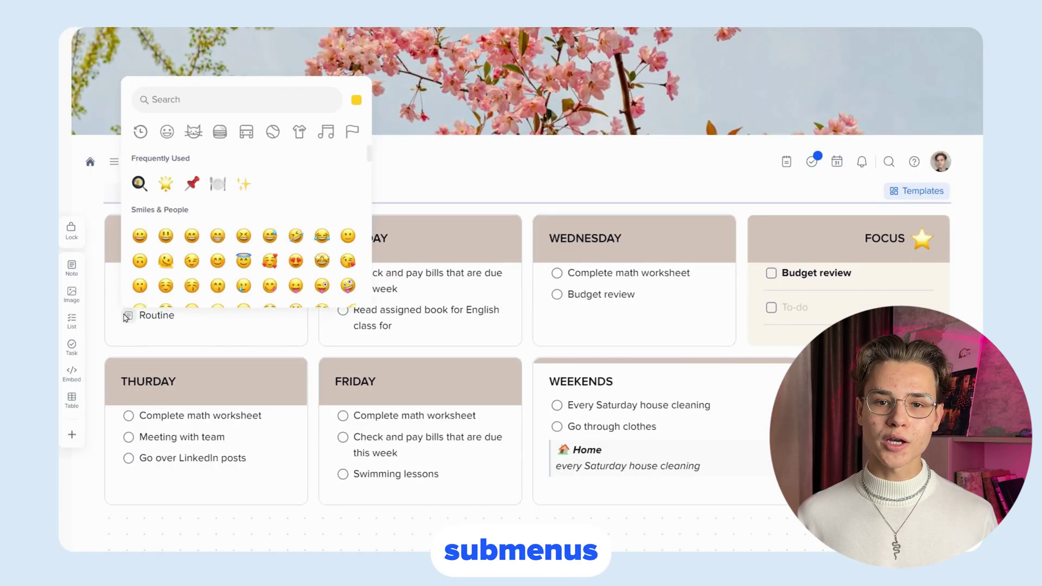
pyautogui.click(193, 184)
# - Turn Wednesday's Routine item into a page and open it
pyautogui.click(576, 311)
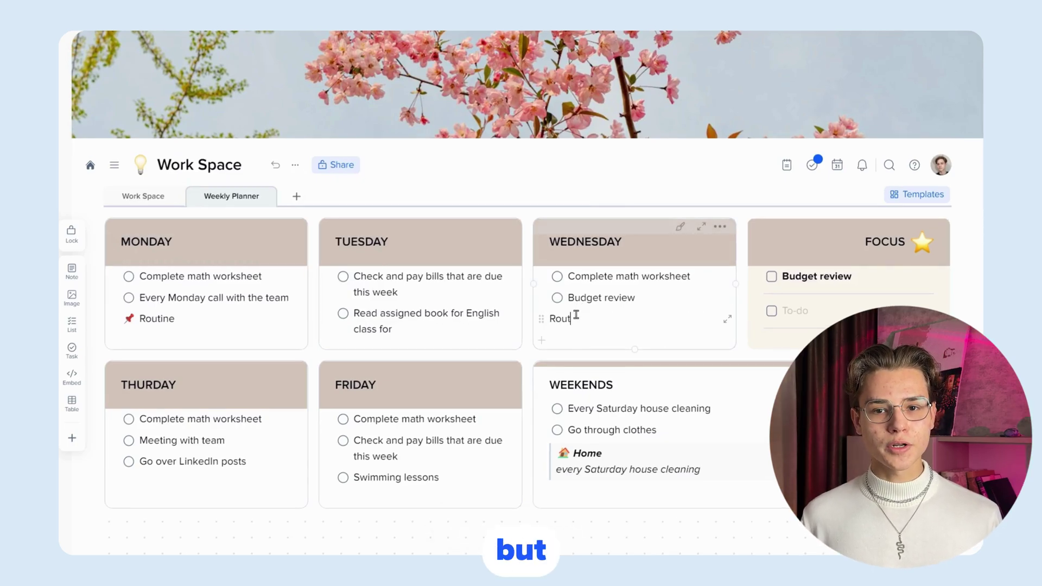
pyautogui.click(548, 322)
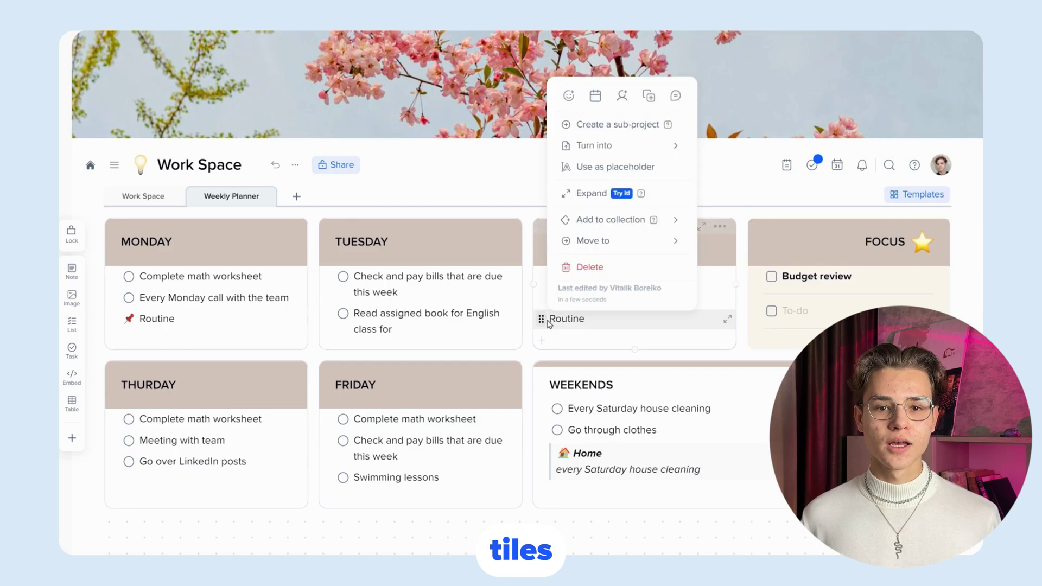
pyautogui.moveTo(597, 146)
pyautogui.click(730, 354)
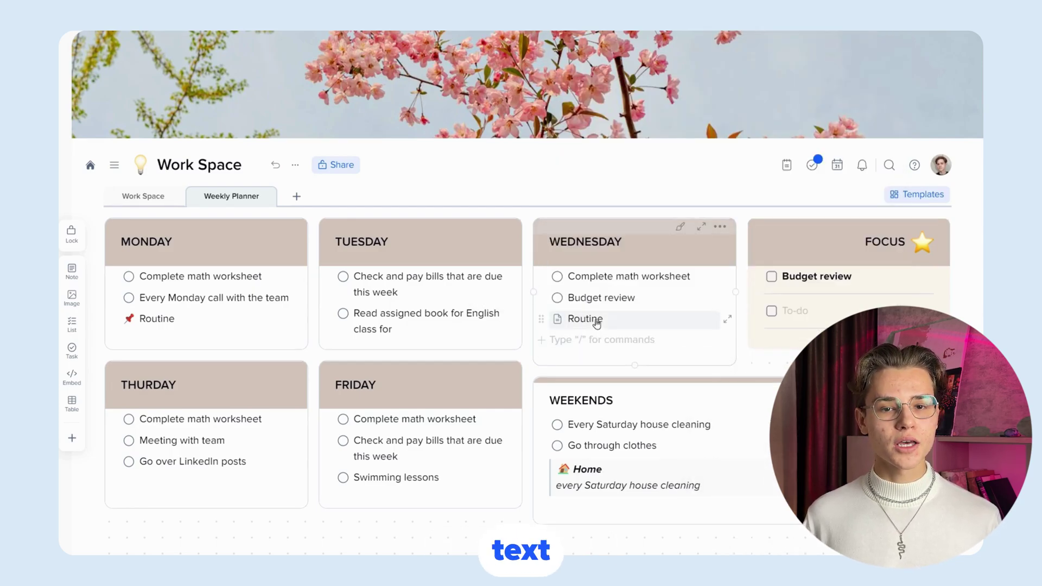
pyautogui.click(585, 319)
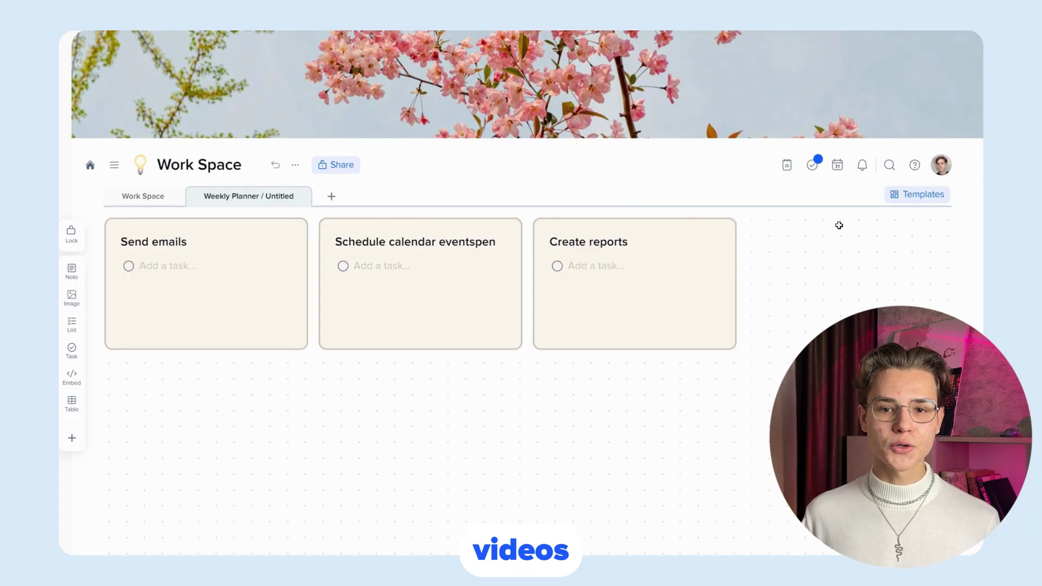
# - Add four task tiles, such as Send emails and Create reports, to the Routine page
pyautogui.click(839, 225)
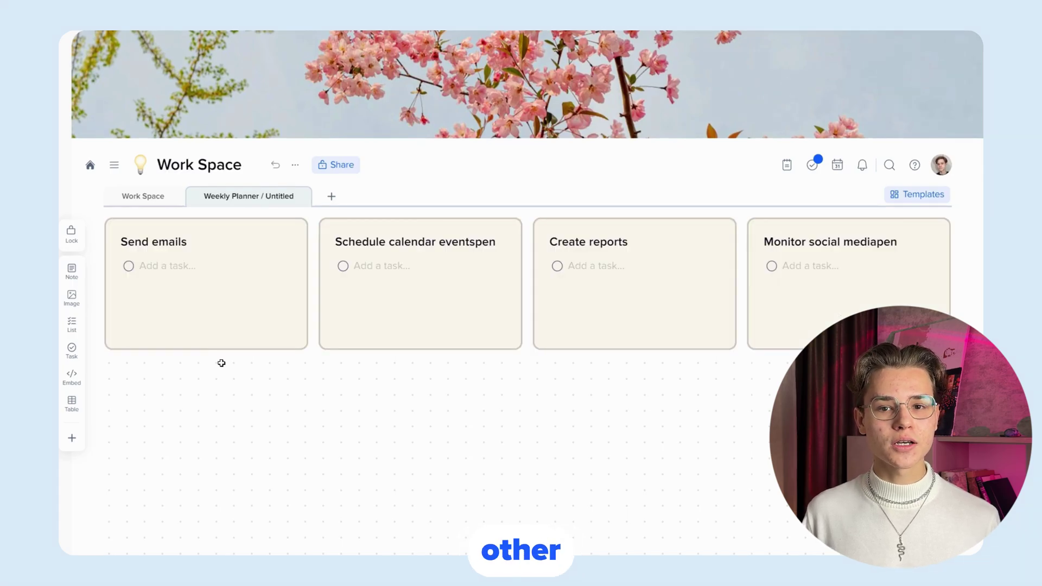
pyautogui.click(221, 363)
pyautogui.click(460, 371)
pyautogui.click(659, 365)
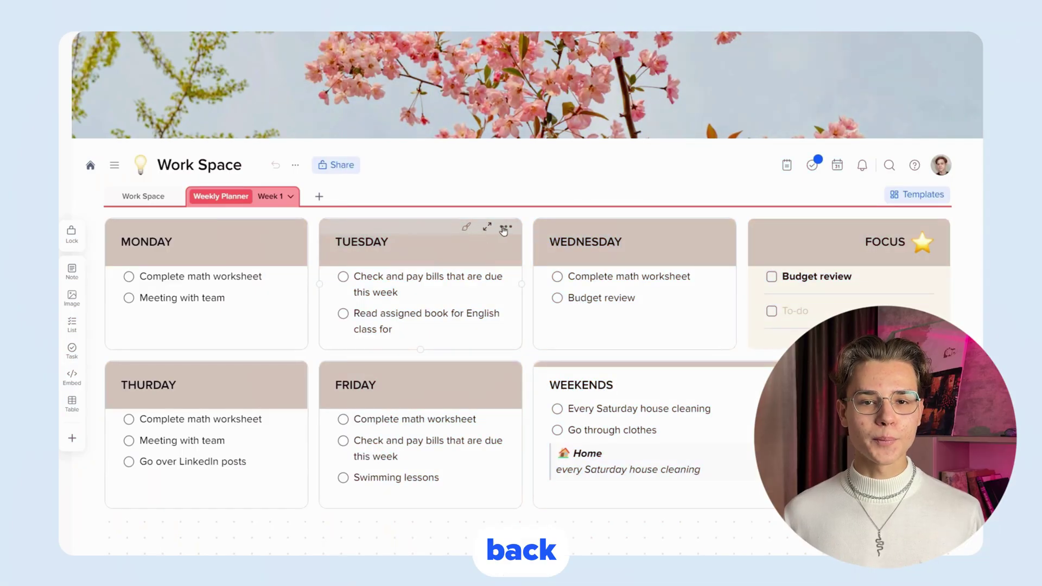
# - Copy a day tile's link and insert the linked TUESDAY tile into the PROGRESS card
pyautogui.click(504, 231)
pyautogui.click(532, 272)
pyautogui.click(175, 201)
pyautogui.click(441, 346)
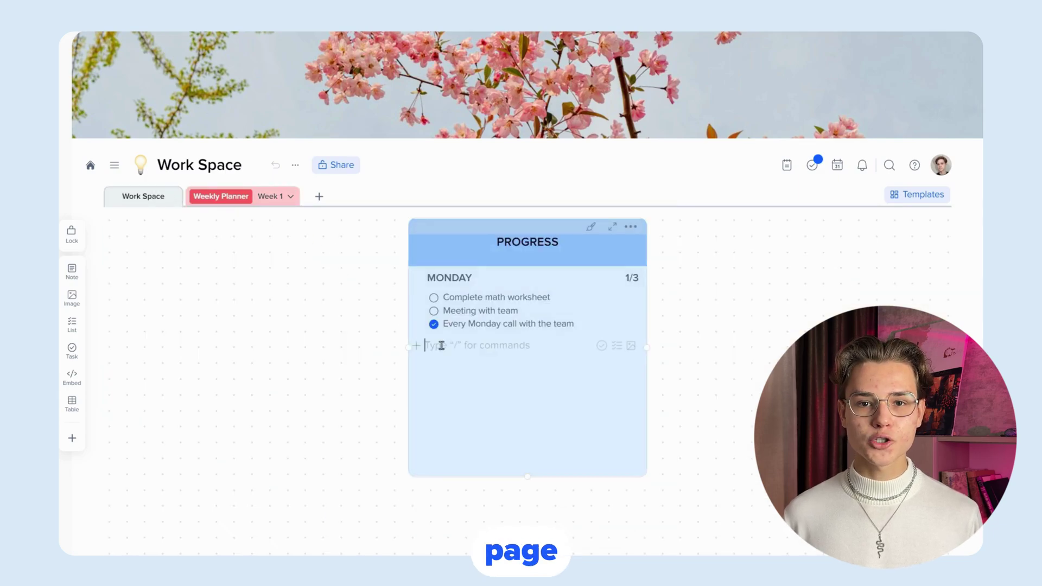
pyautogui.click(430, 362)
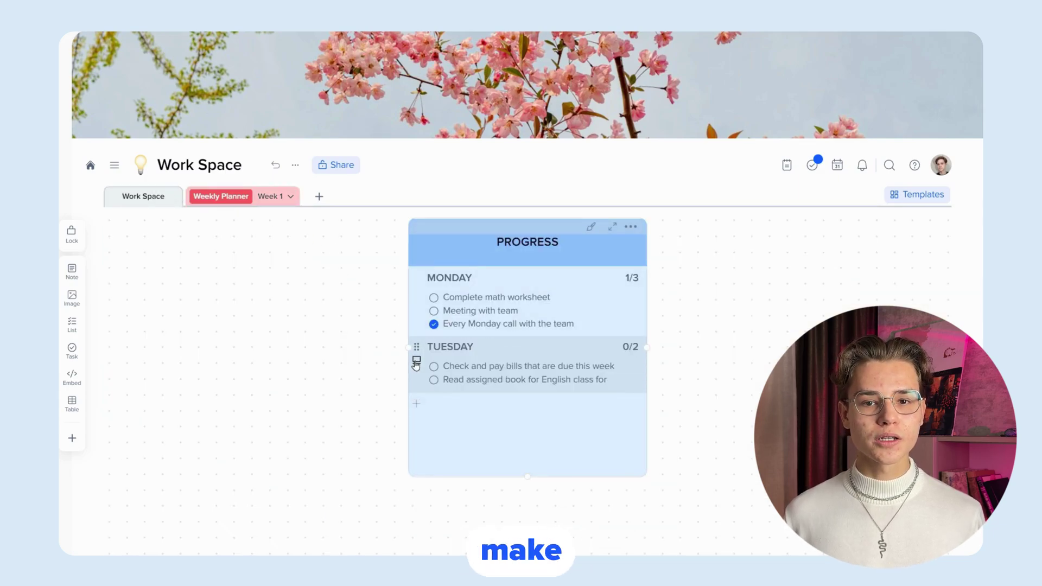
pyautogui.click(497, 375)
# - Link the Monday 'Meet with' task to a contact's page and open that page
pyautogui.click(228, 132)
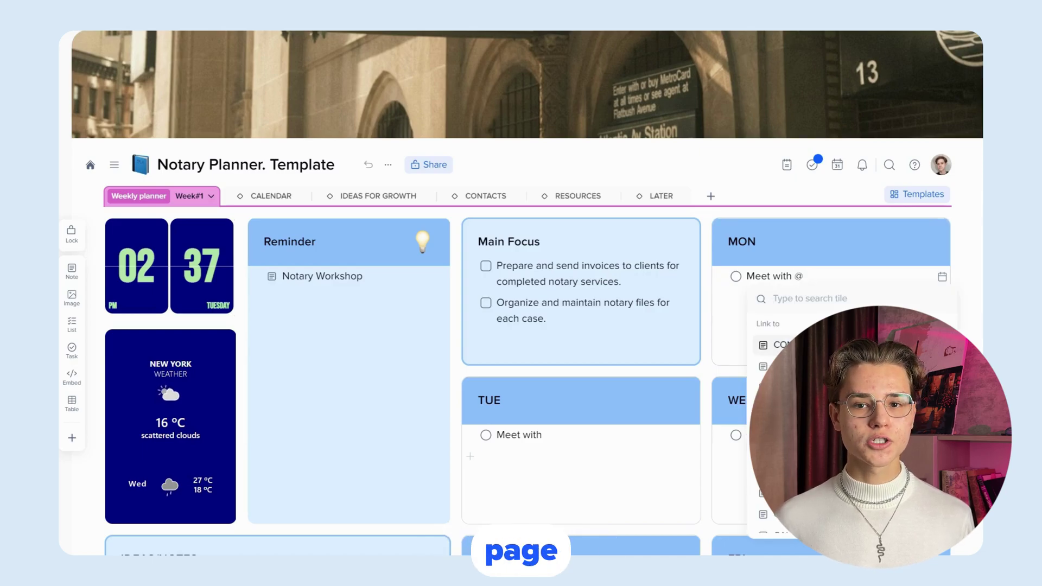
pyautogui.press('Return')
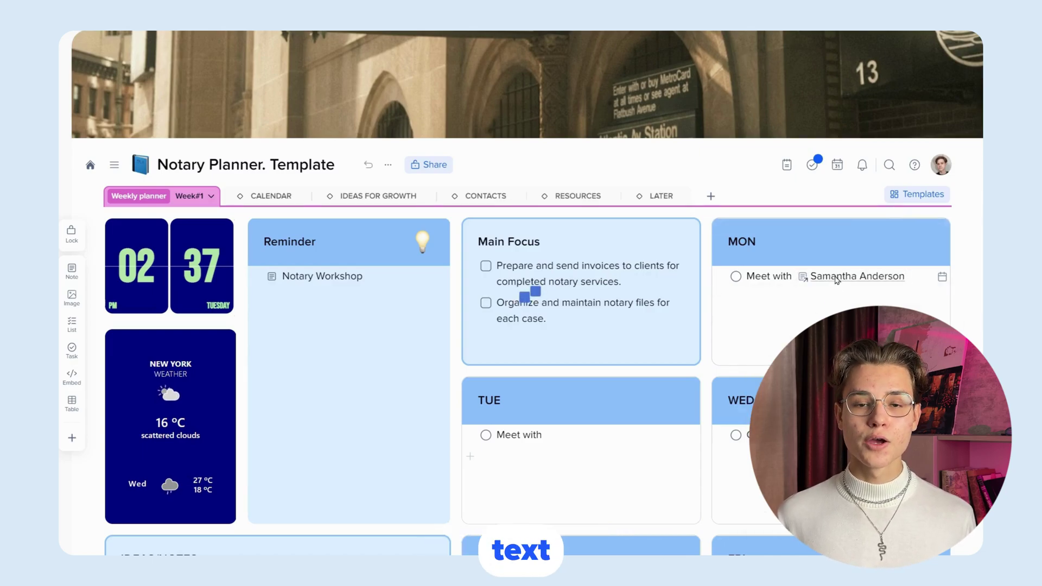
pyautogui.click(836, 278)
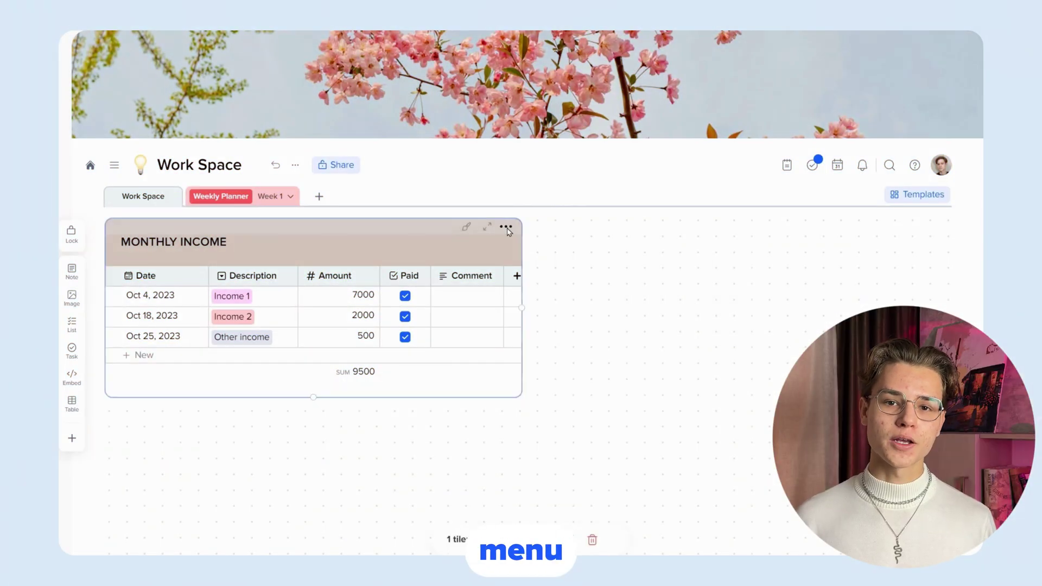
# - Move the MONTHLY INCOME table onto the Week 1 page
pyautogui.click(506, 227)
pyautogui.moveTo(558, 339)
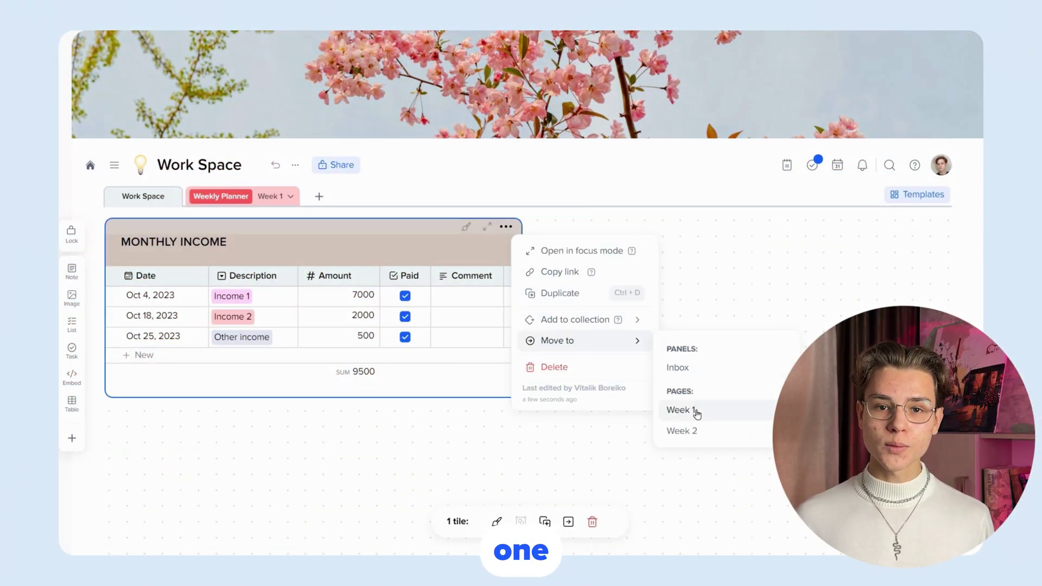
pyautogui.click(697, 412)
pyautogui.click(271, 196)
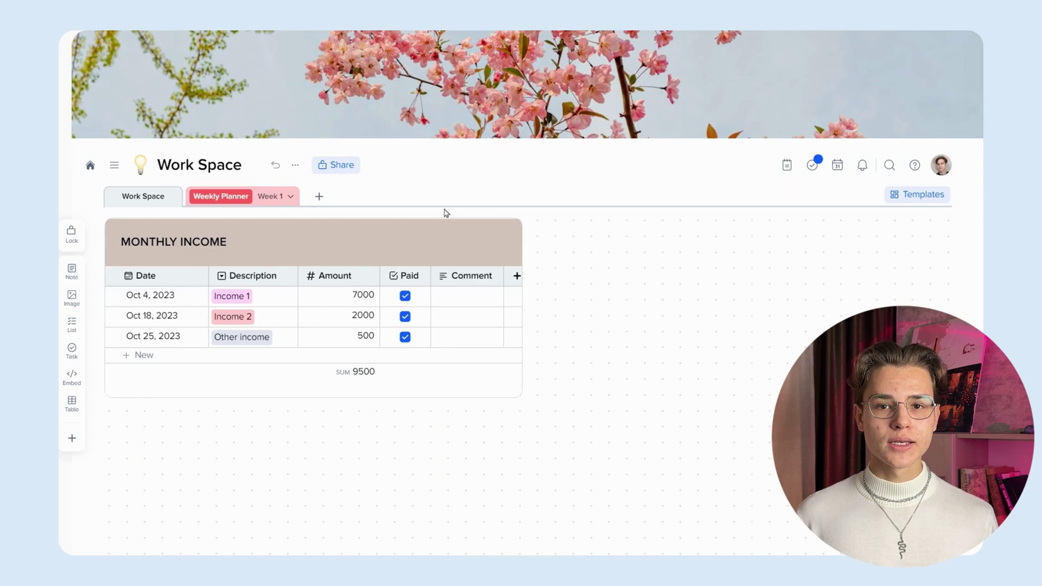
pyautogui.moveTo(348, 230); pyautogui.dragTo(302, 213)
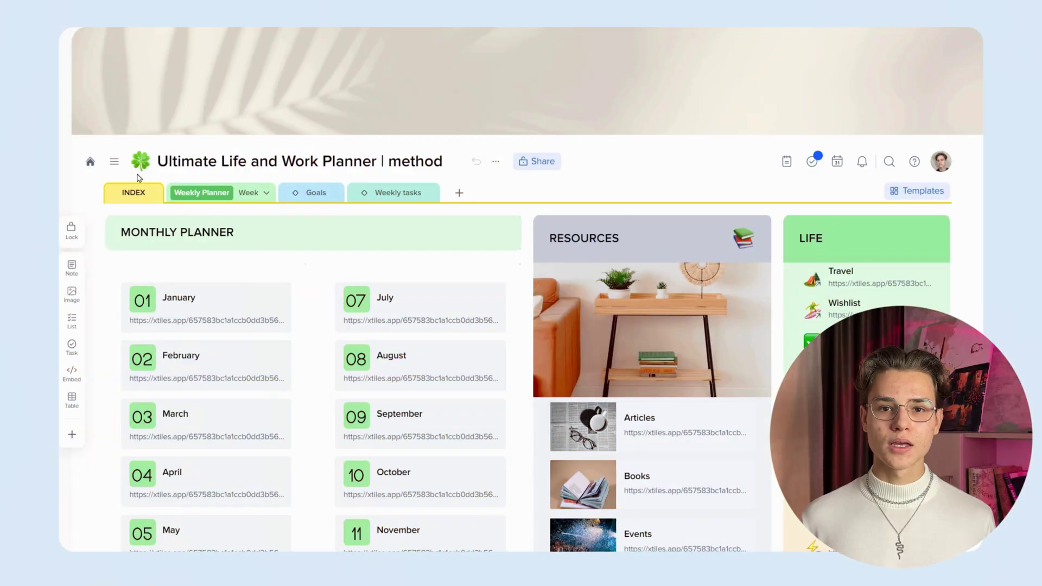
# - Copy the planner's INDEX page and paste it into Work Space as a linked page
pyautogui.click(155, 194)
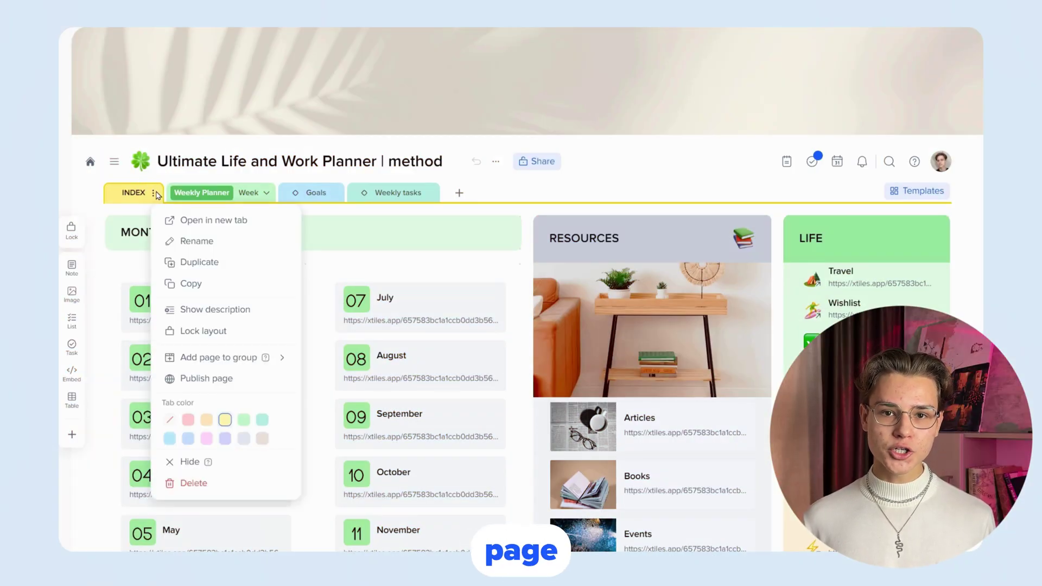
pyautogui.click(196, 283)
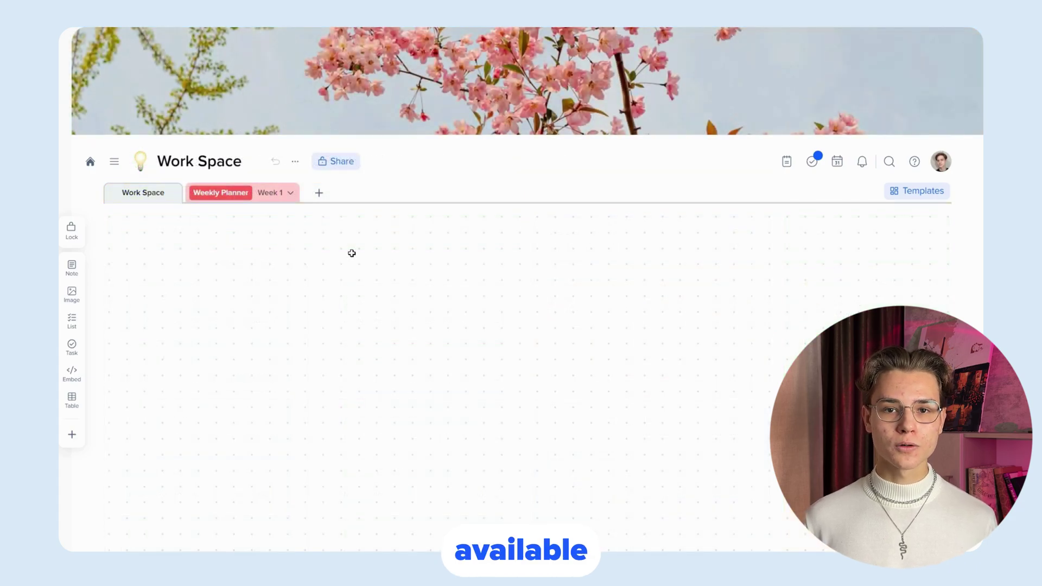
pyautogui.click(319, 194)
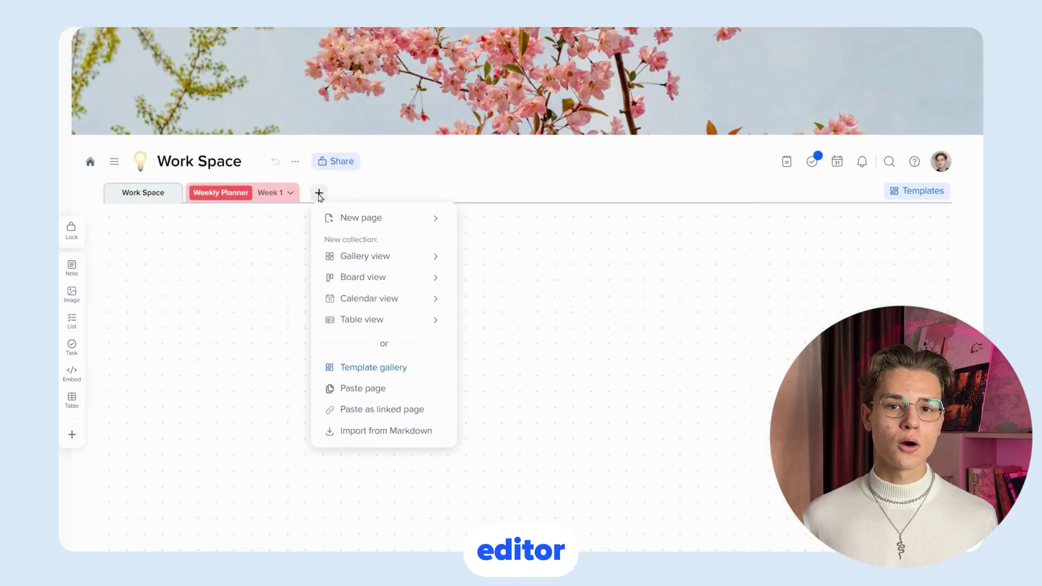
pyautogui.click(382, 408)
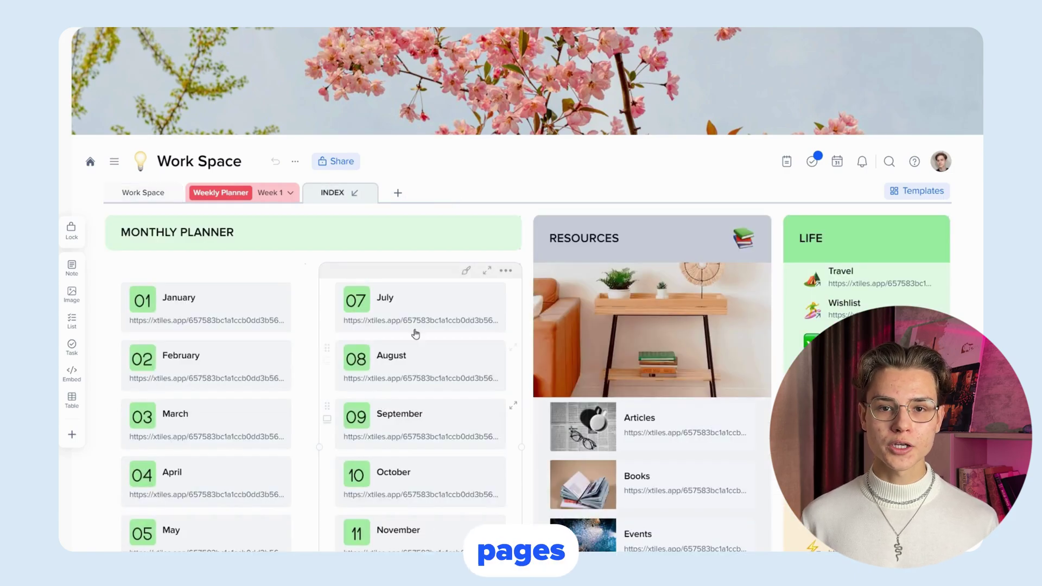
pyautogui.scroll(-5, 425, 323)
pyautogui.scroll(1, 426, 330)
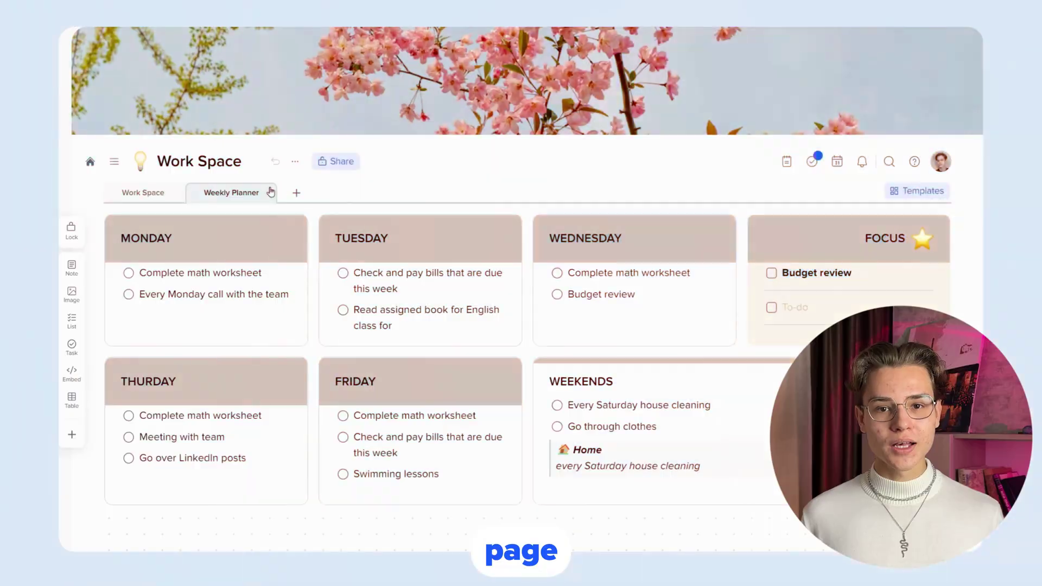
# - Turn Weekly Planner into a page group and rename its page to Week 1
pyautogui.click(269, 193)
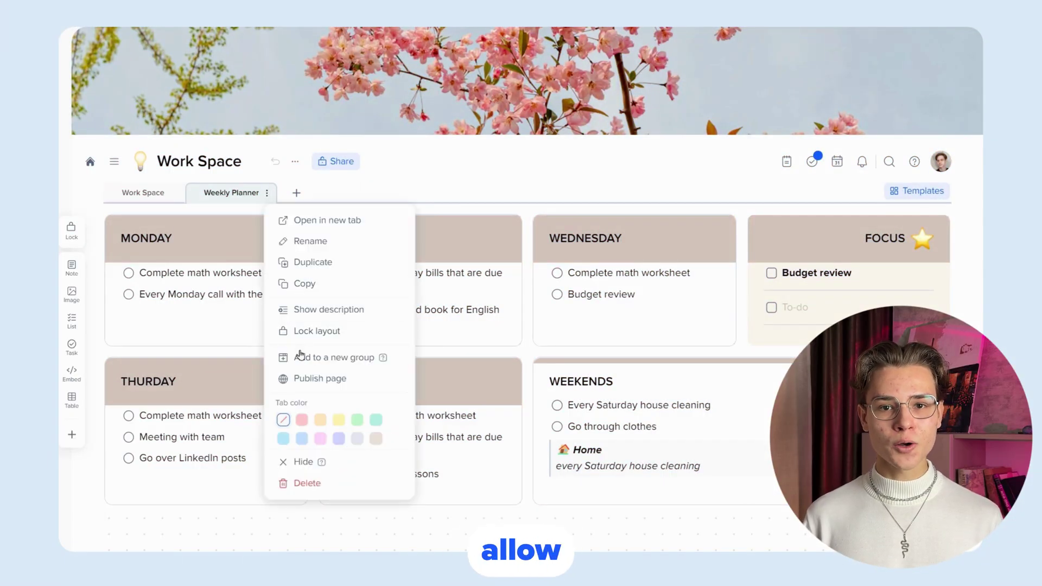
pyautogui.click(300, 357)
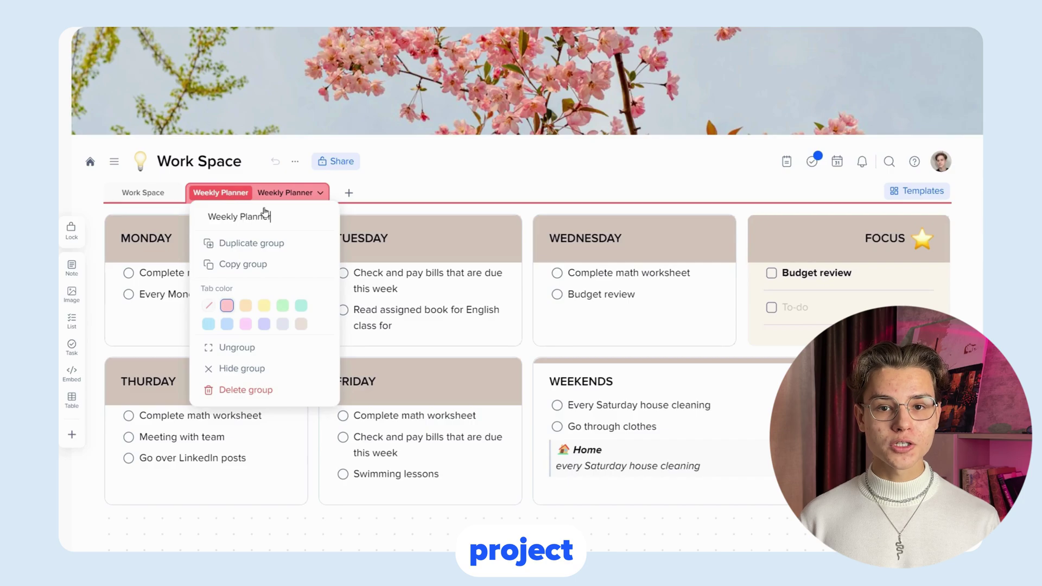
pyautogui.click(300, 196)
pyautogui.click(320, 194)
pyautogui.click(350, 242)
pyautogui.click(383, 274)
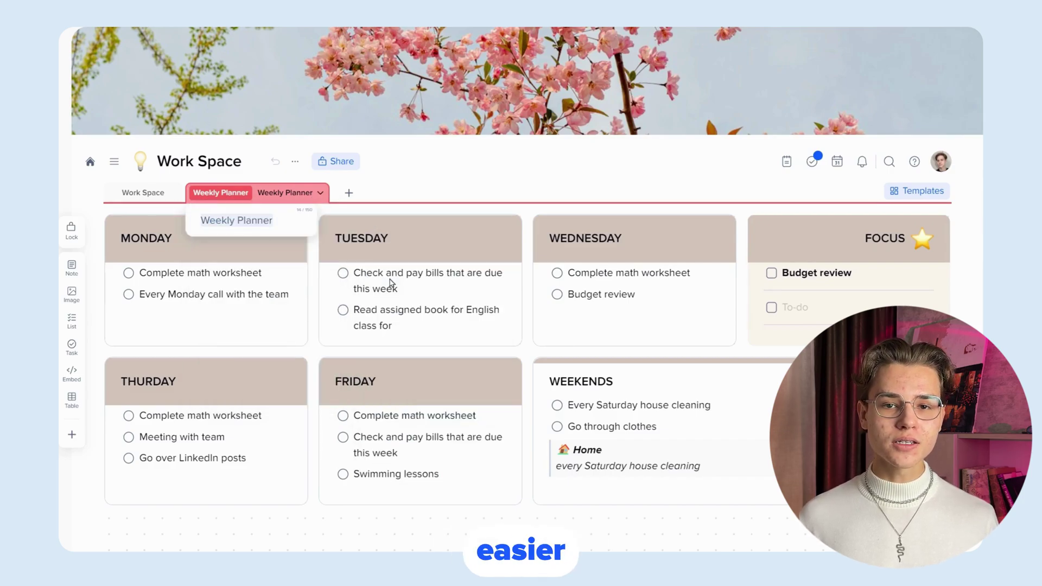
pyautogui.press('Return')
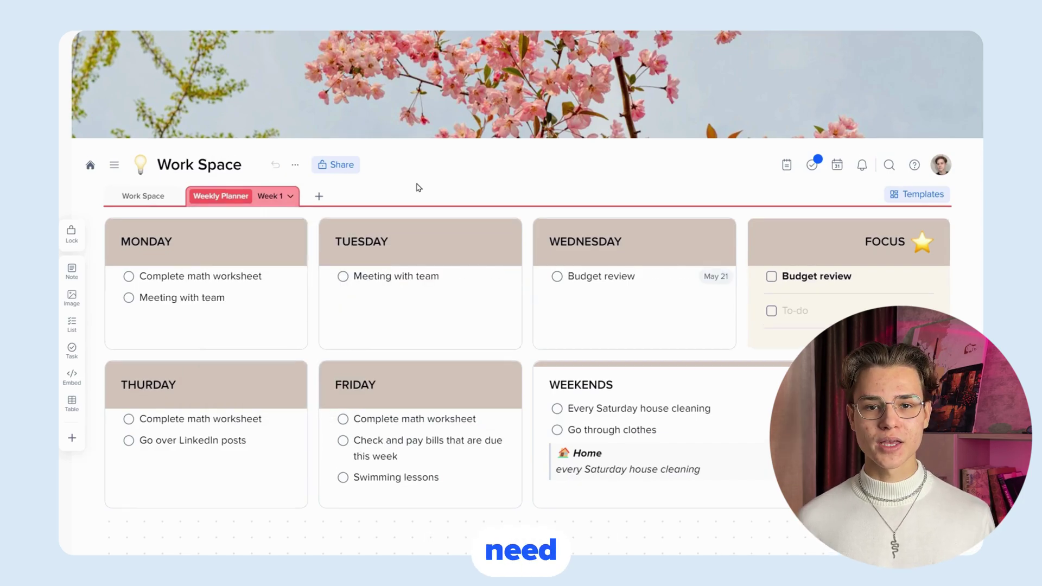
# - Set Week 2 as the group template and add a new page from it
pyautogui.click(292, 198)
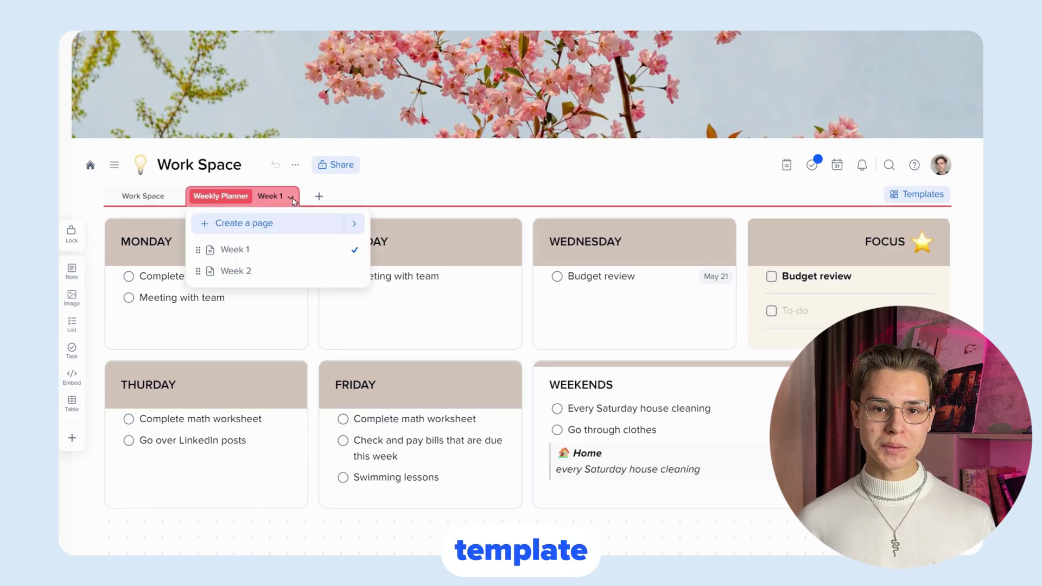
pyautogui.click(354, 273)
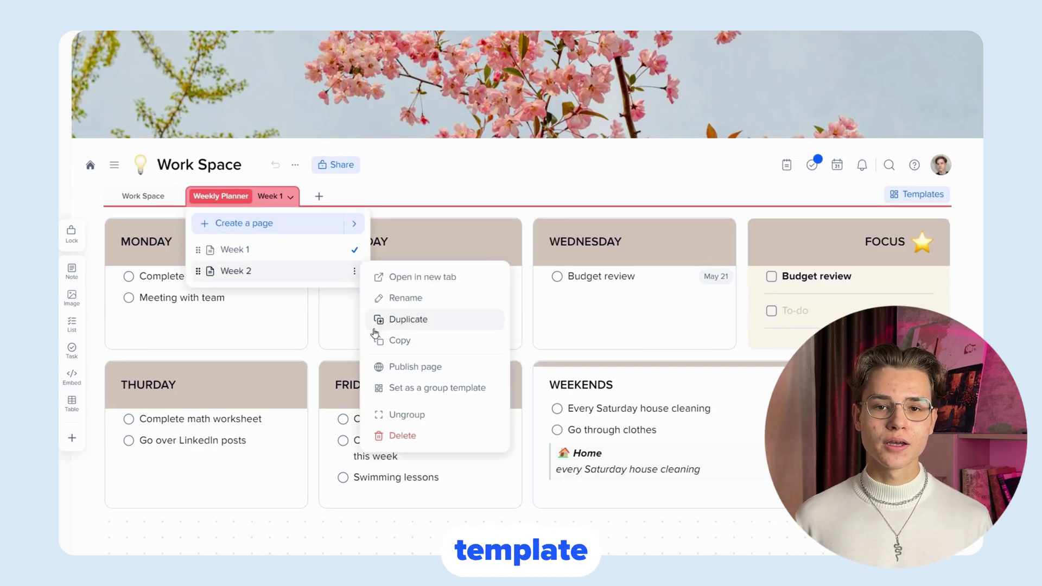
pyautogui.click(400, 389)
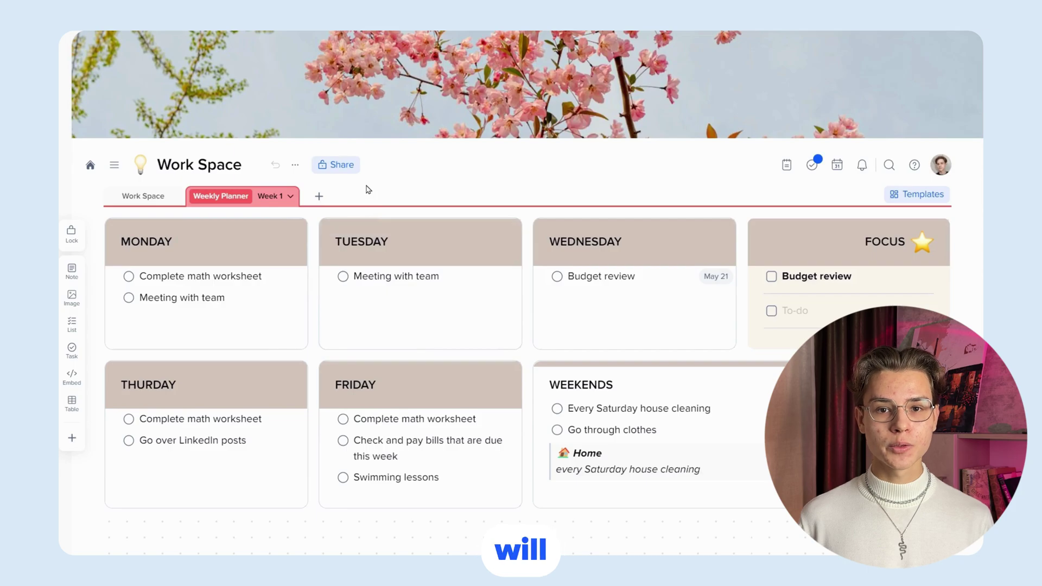
pyautogui.click(290, 198)
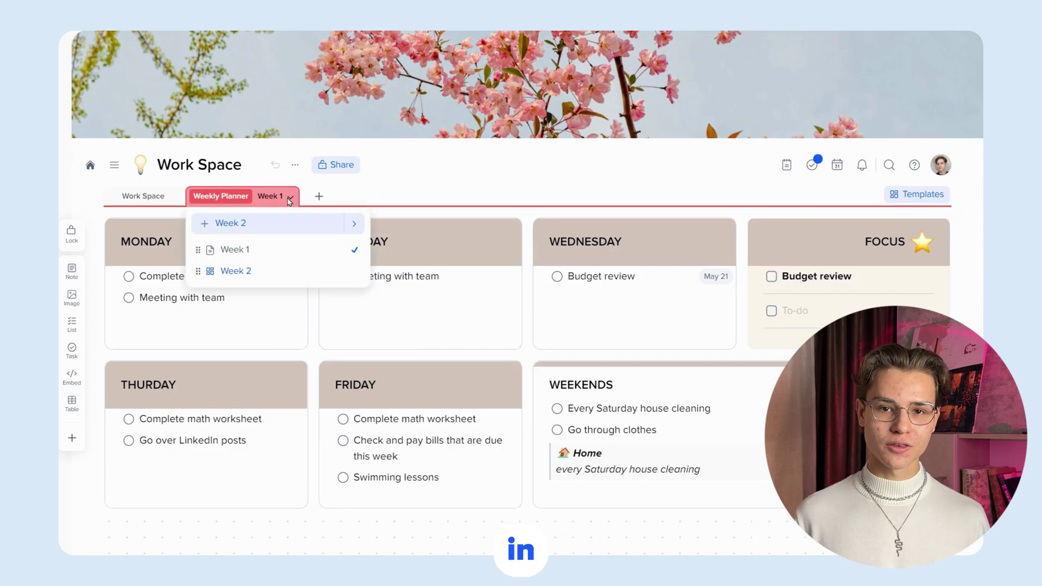
pyautogui.click(272, 225)
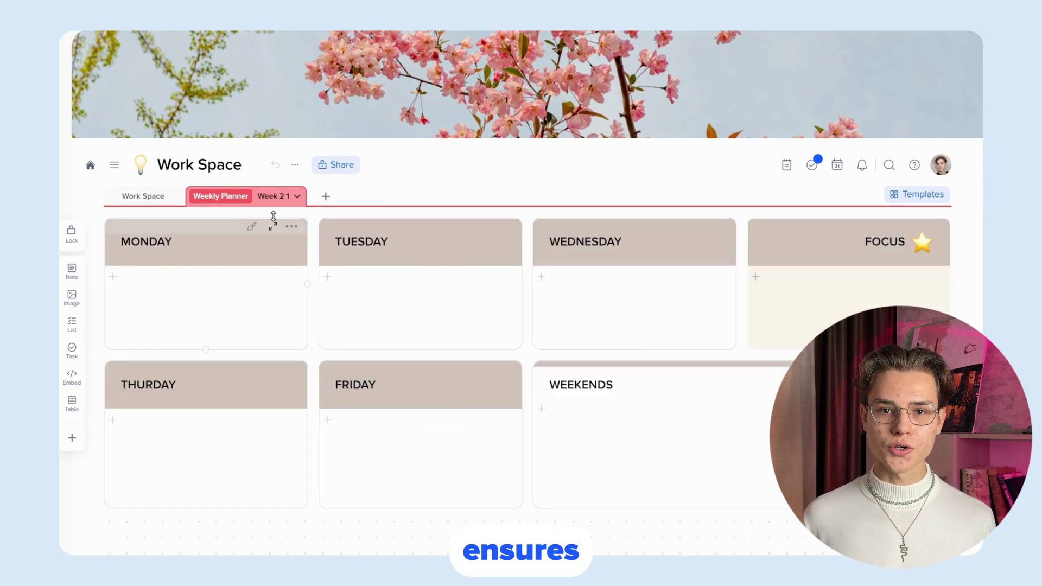
pyautogui.scroll(-2, 312, 221)
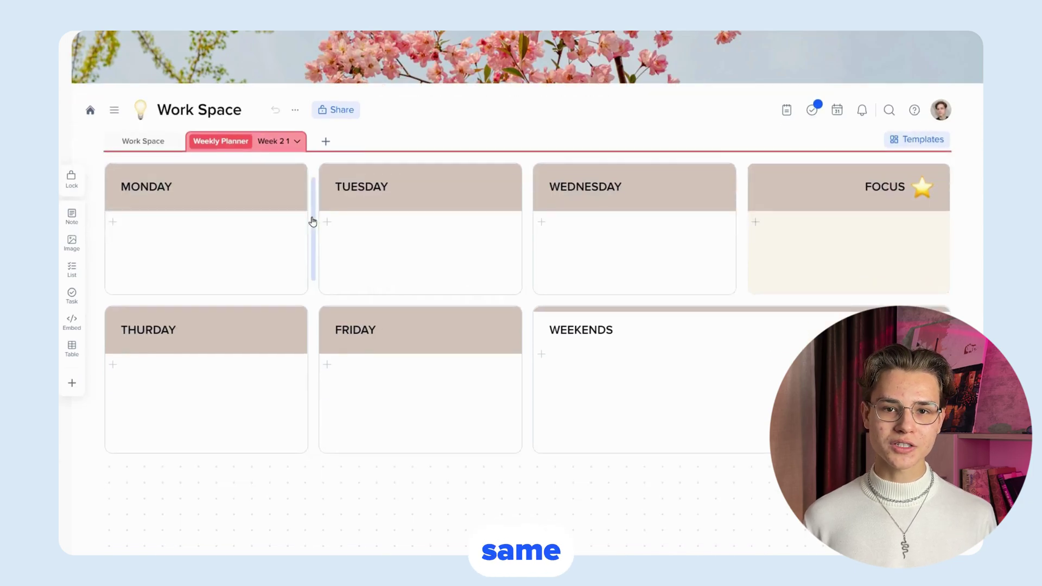
pyautogui.scroll(2, 312, 221)
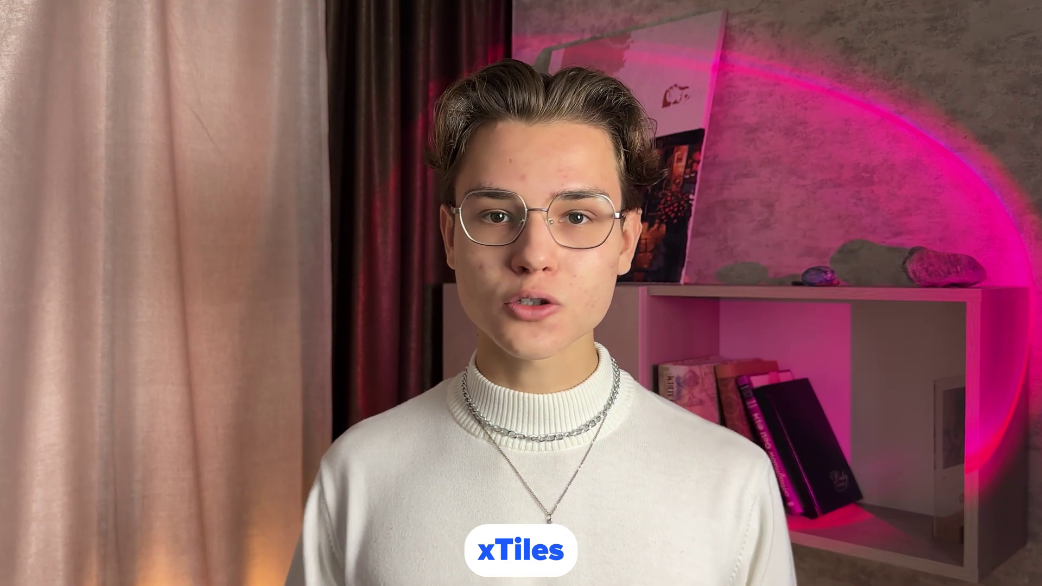